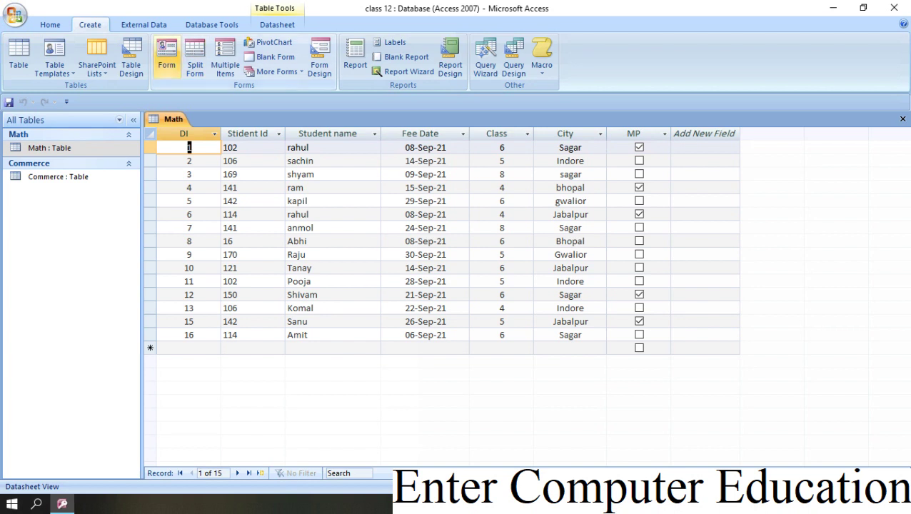
Create a single-record form from the Math table and browse forward to its sixth record.
{"action": "left_click", "coordinate": [166, 65]}
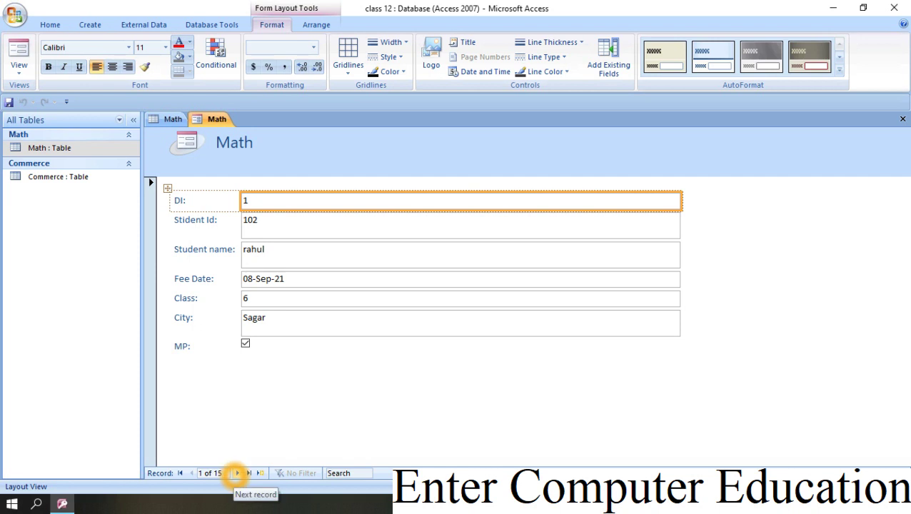
{"action": "left_click", "coordinate": [236, 474]}
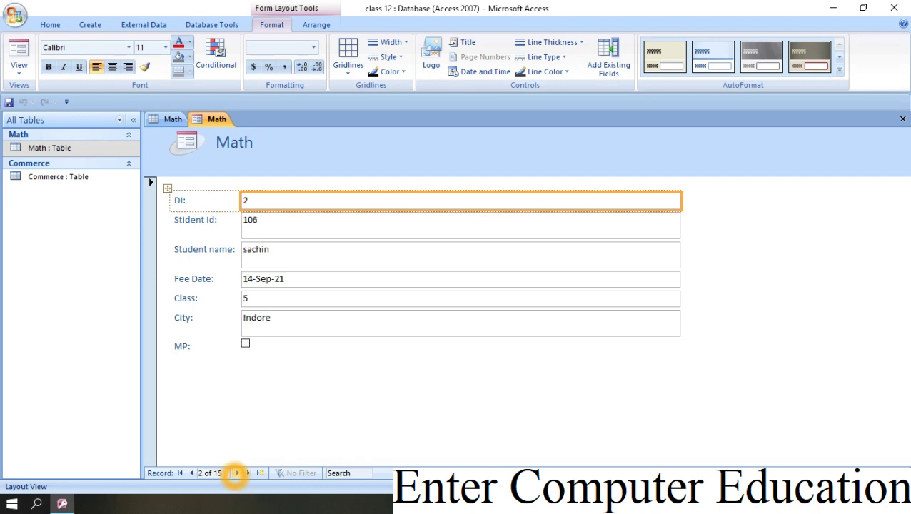
{"action": "left_click", "coordinate": [266, 336]}
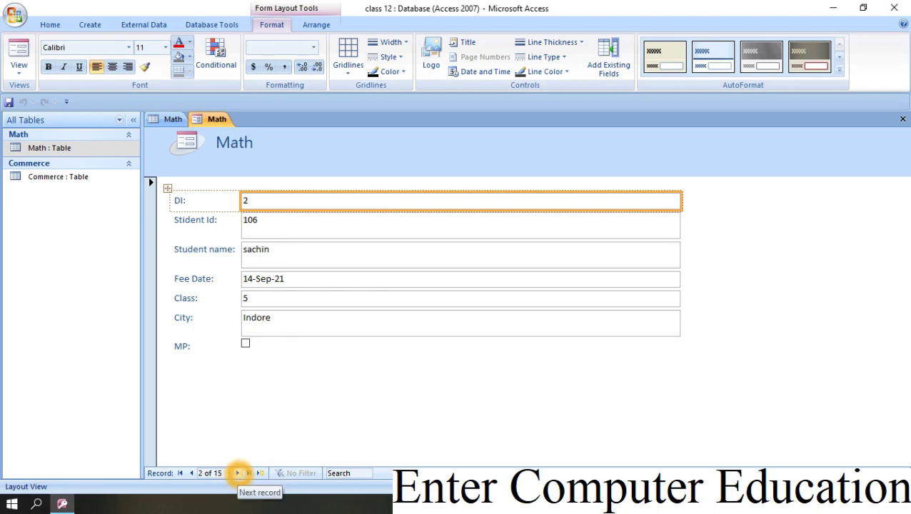
{"action": "left_click", "coordinate": [238, 472]}
{"action": "left_click", "coordinate": [238, 473]}
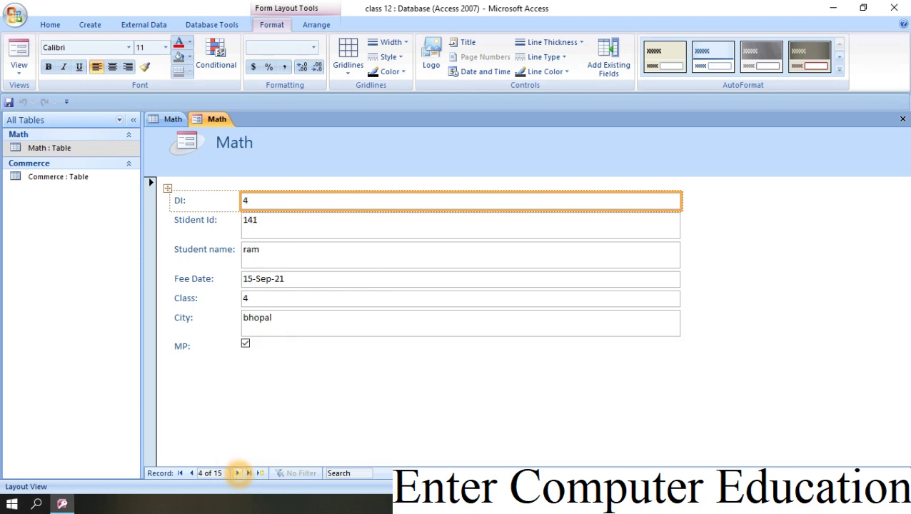
{"action": "left_click", "coordinate": [238, 473]}
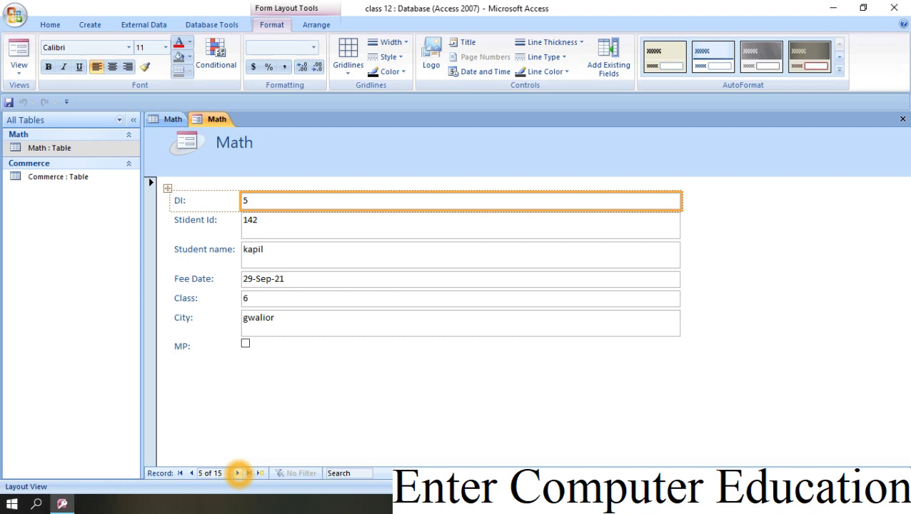
{"action": "left_click", "coordinate": [238, 473]}
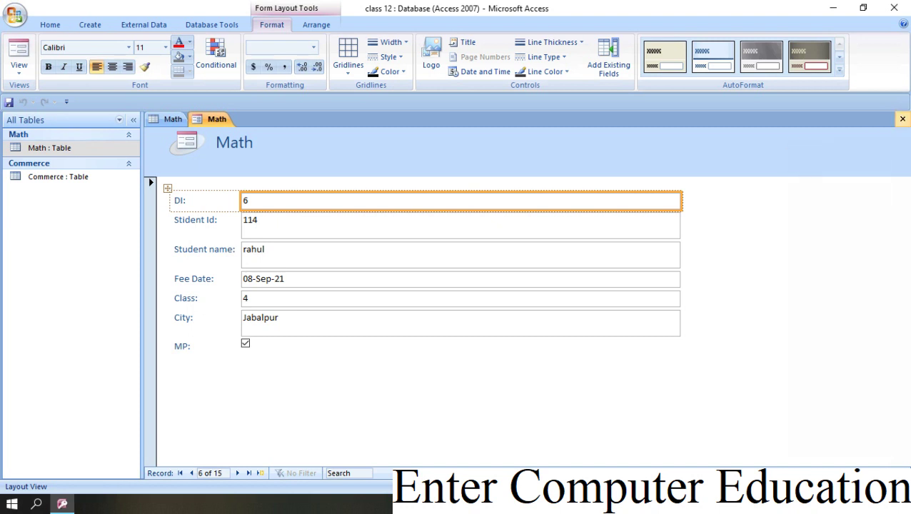
Close the Math form without saving and create a new single-record form from the Math table.
{"action": "left_click", "coordinate": [903, 118]}
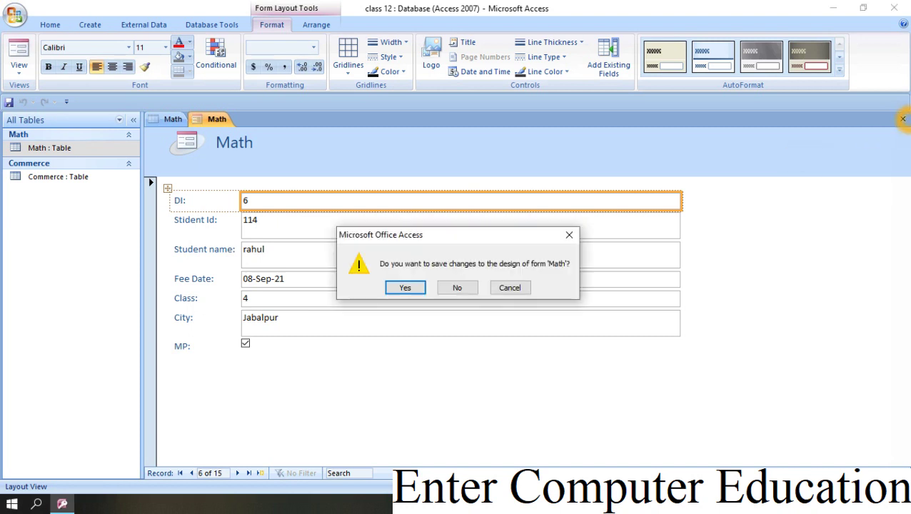
{"action": "left_click", "coordinate": [464, 287]}
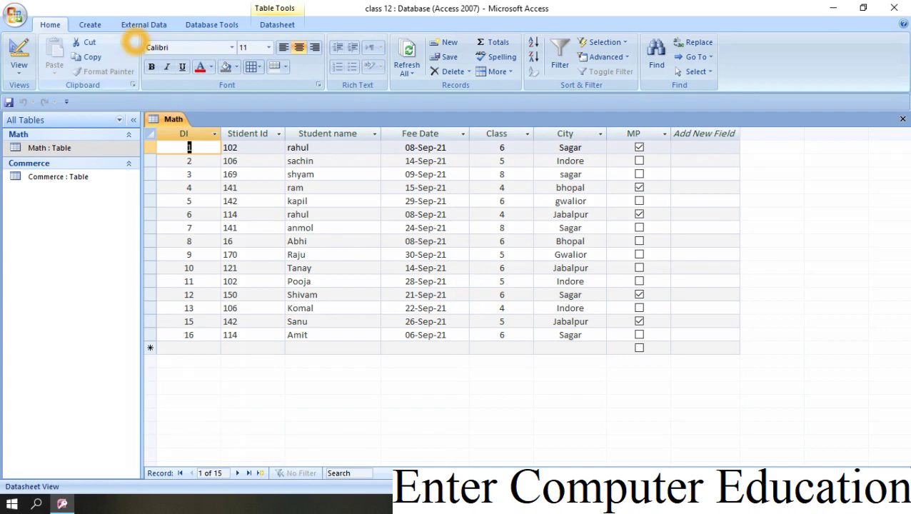
{"action": "left_click", "coordinate": [90, 24]}
{"action": "left_click", "coordinate": [195, 66]}
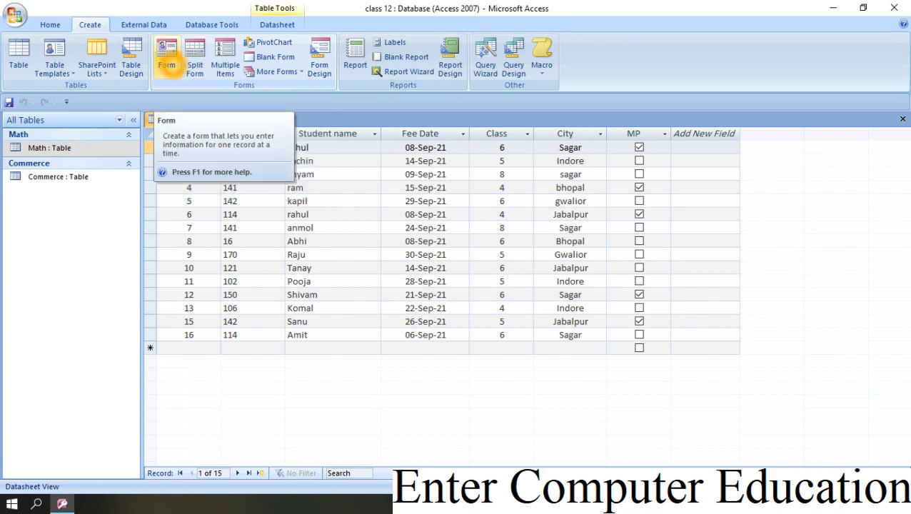
{"action": "left_click", "coordinate": [168, 60]}
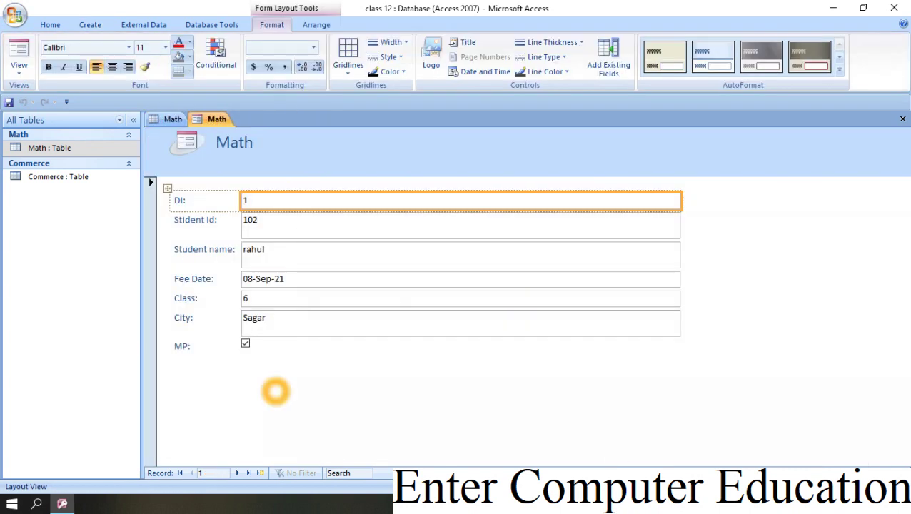
Browse the Math form forward to record 4, back to record 2 and forward again to record 4.
{"action": "left_click", "coordinate": [278, 408]}
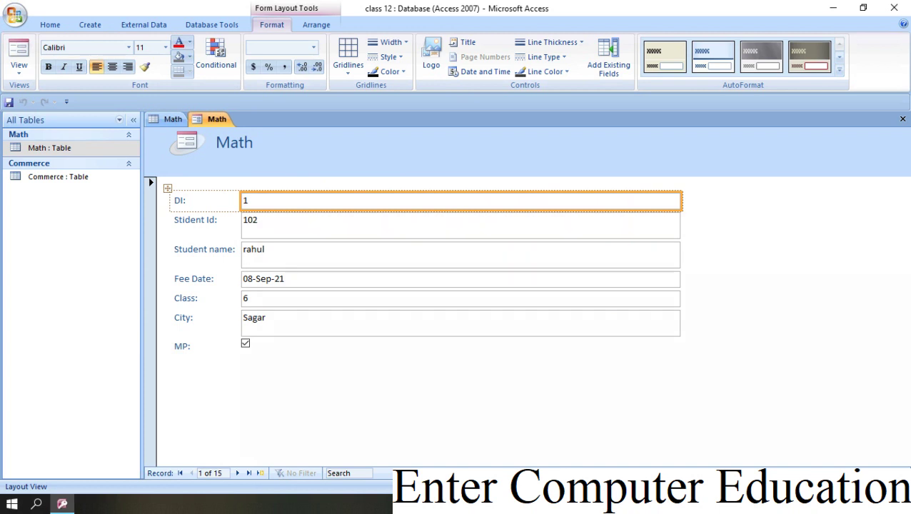
{"action": "left_click", "coordinate": [268, 343]}
{"action": "left_click", "coordinate": [237, 472]}
{"action": "left_click", "coordinate": [237, 473]}
{"action": "left_click", "coordinate": [237, 473]}
{"action": "left_click", "coordinate": [263, 412]}
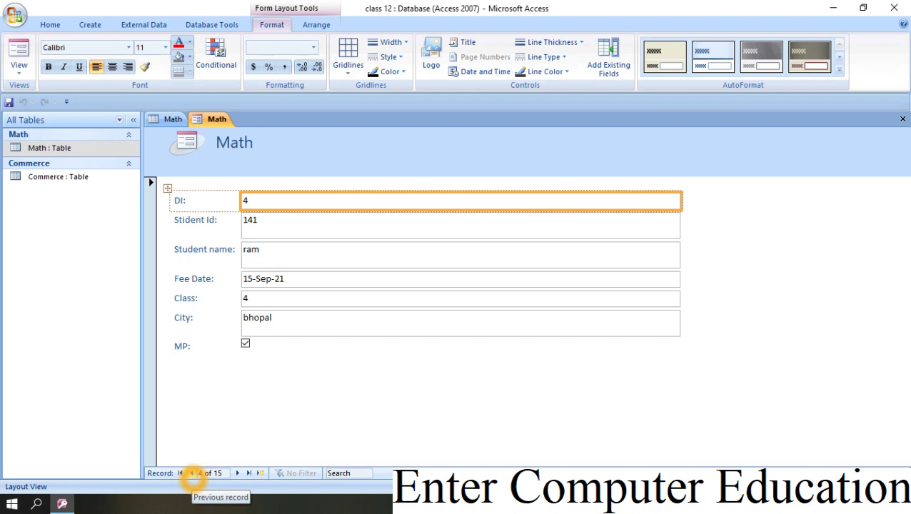
{"action": "left_click", "coordinate": [191, 473]}
{"action": "left_click", "coordinate": [191, 472]}
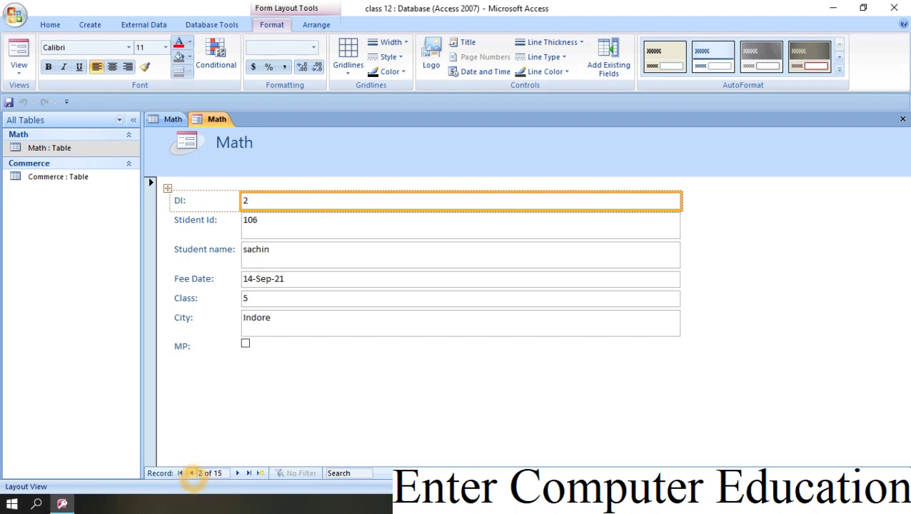
{"action": "left_click", "coordinate": [237, 472]}
{"action": "left_click", "coordinate": [236, 473]}
{"action": "left_click", "coordinate": [236, 473]}
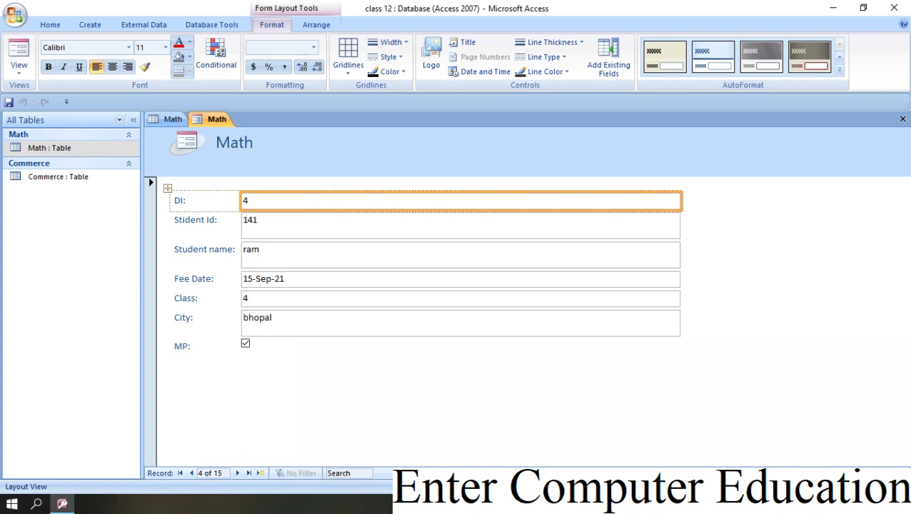
{"action": "left_click", "coordinate": [317, 367]}
{"action": "left_click", "coordinate": [347, 442]}
Close the single-record form without saving and create a split form from the Math table.
{"action": "left_click", "coordinate": [902, 119]}
{"action": "left_click", "coordinate": [455, 288]}
{"action": "left_click", "coordinate": [270, 148]}
{"action": "left_click", "coordinate": [88, 25]}
{"action": "left_click", "coordinate": [196, 71]}
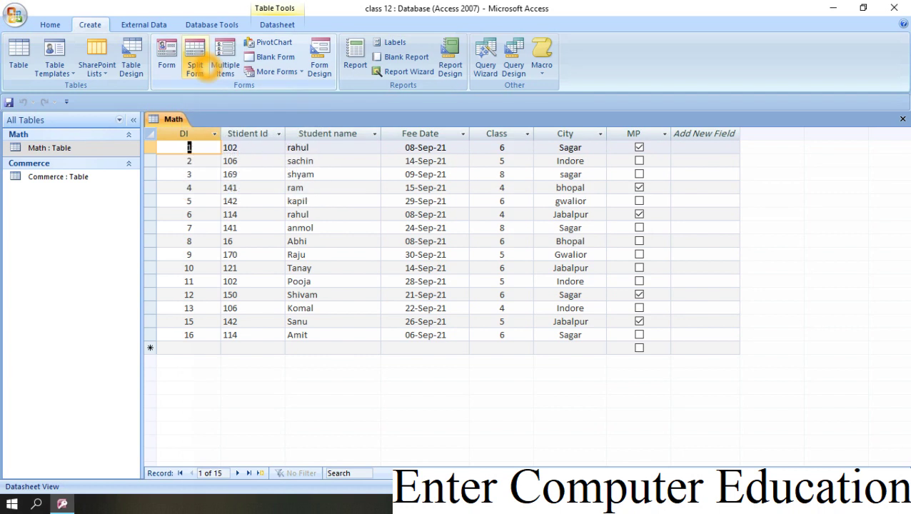
{"action": "left_click", "coordinate": [194, 58]}
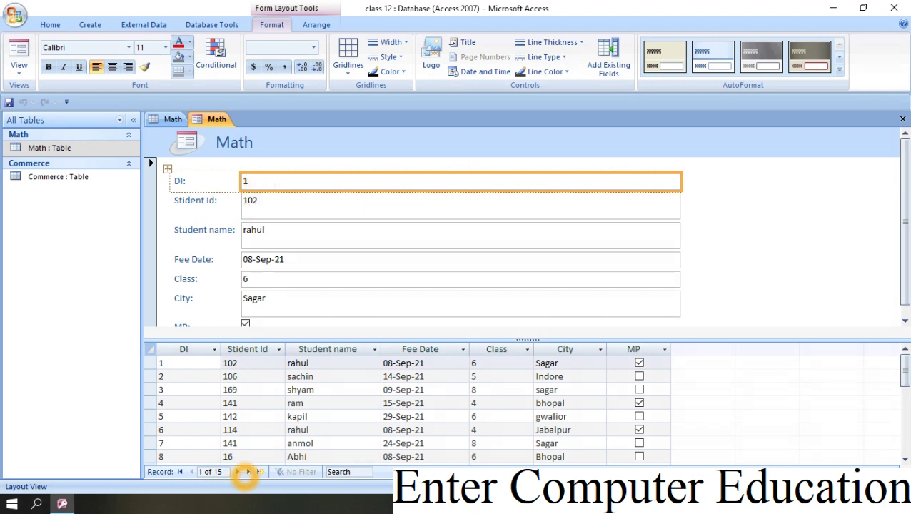
Browse the split form forward to record 5 and back to record 2, comparing the form fields with the datasheet rows.
{"action": "left_click", "coordinate": [237, 471]}
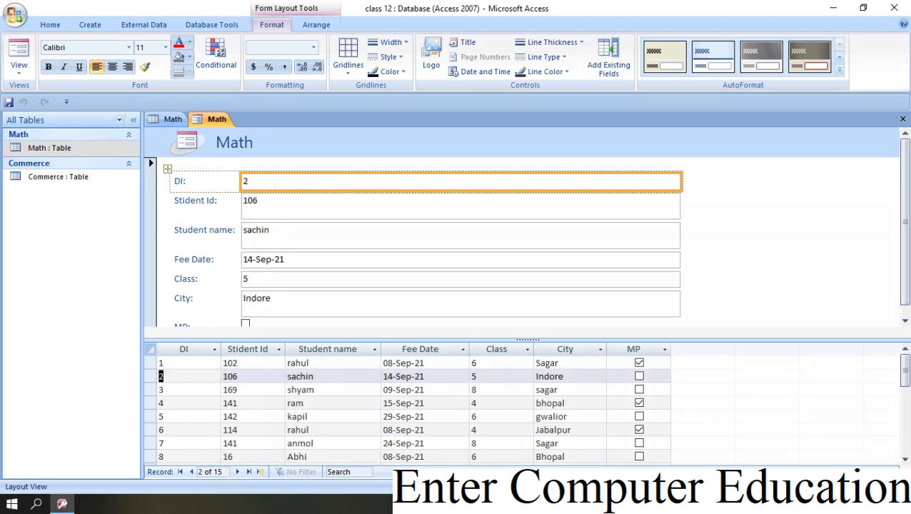
{"action": "left_click", "coordinate": [325, 374]}
{"action": "left_click", "coordinate": [452, 380]}
{"action": "left_click", "coordinate": [238, 472]}
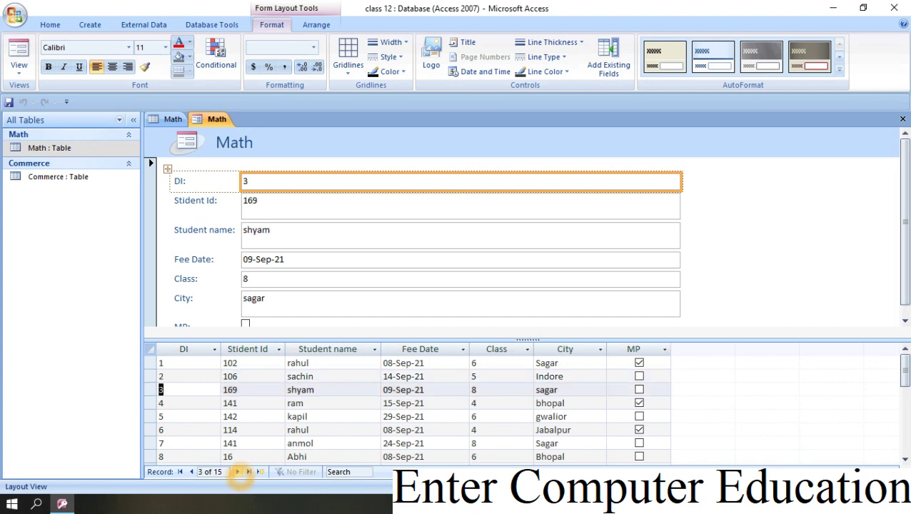
{"action": "left_click", "coordinate": [237, 472]}
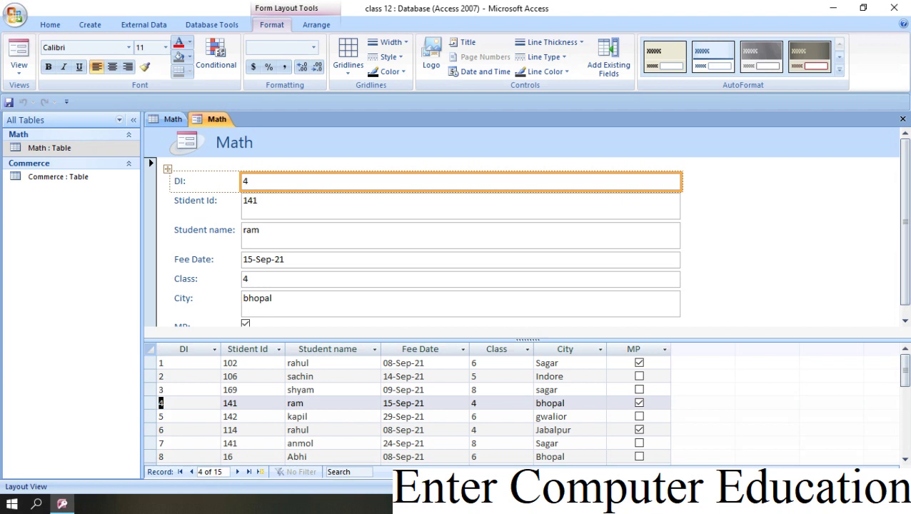
{"action": "left_click", "coordinate": [238, 472]}
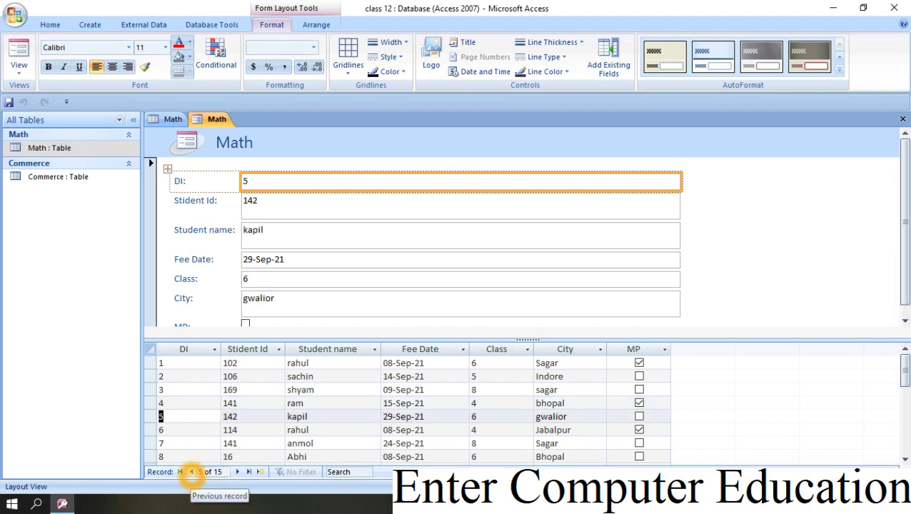
{"action": "left_click", "coordinate": [191, 472]}
{"action": "left_click", "coordinate": [191, 472]}
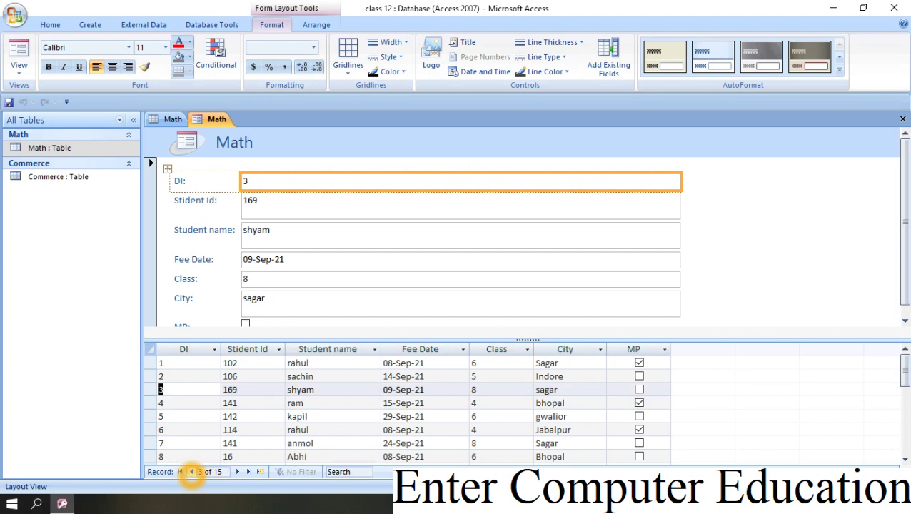
{"action": "left_click", "coordinate": [192, 472]}
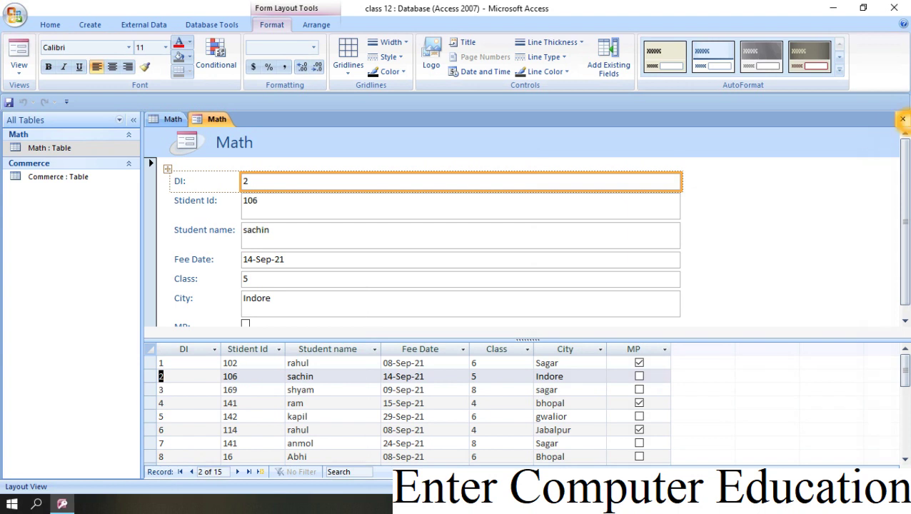
Close the split form without saving and create a Multiple Items form from the Math table.
{"action": "left_click", "coordinate": [903, 119]}
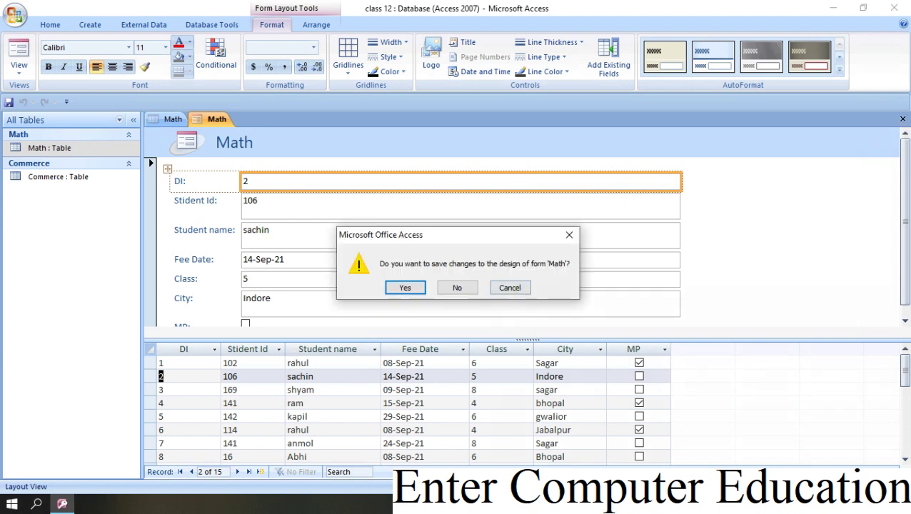
{"action": "left_click", "coordinate": [457, 286]}
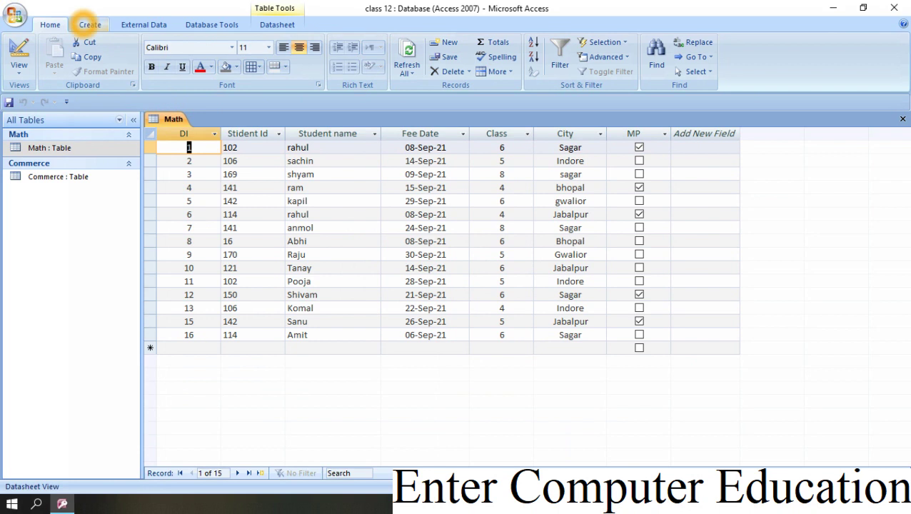
{"action": "left_click", "coordinate": [90, 25]}
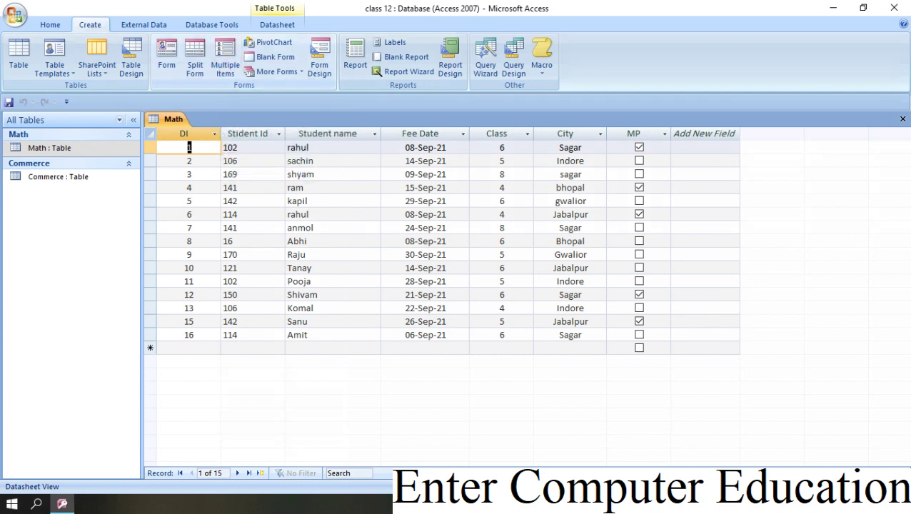
{"action": "left_click", "coordinate": [225, 66]}
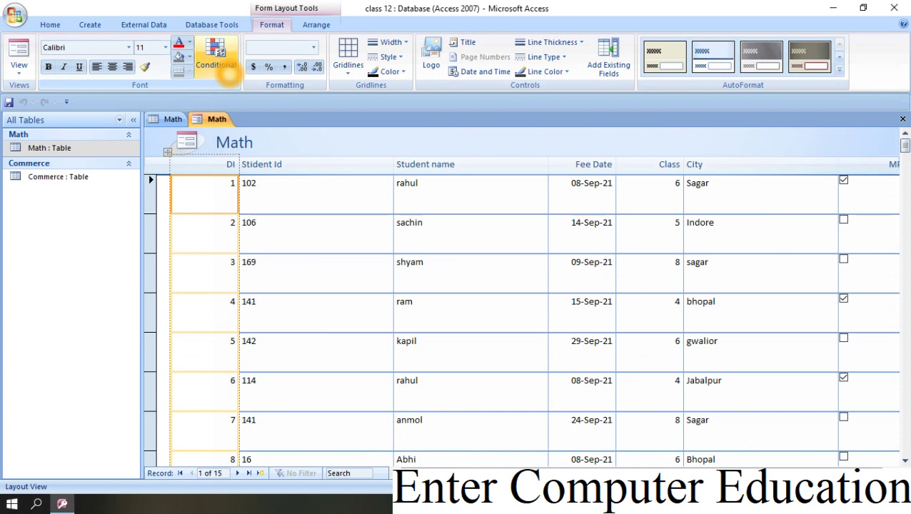
Look through all records in the Multiple Items form and compare its layout with the Math table's datasheet.
{"action": "left_click", "coordinate": [904, 459]}
{"action": "left_click", "coordinate": [904, 460]}
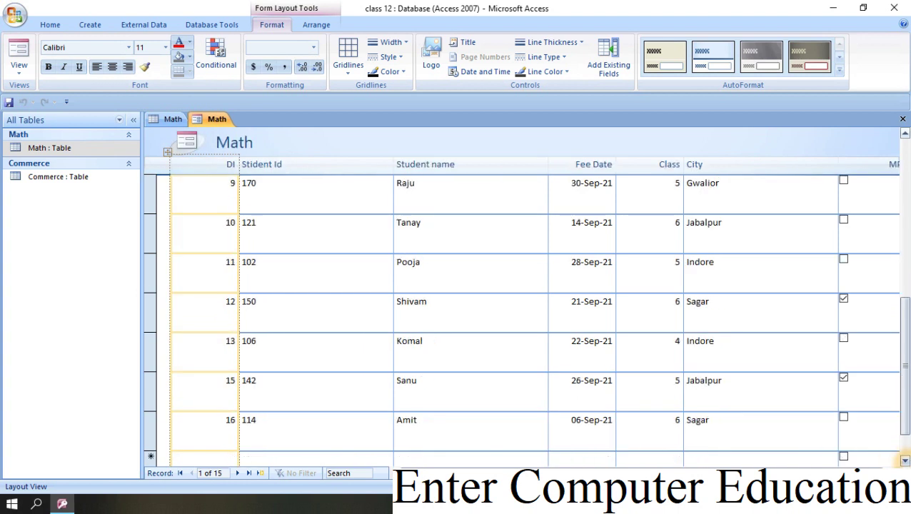
{"action": "left_click", "coordinate": [905, 461]}
{"action": "left_click_drag", "start_coordinate": [905, 441], "coordinate": [906, 207]}
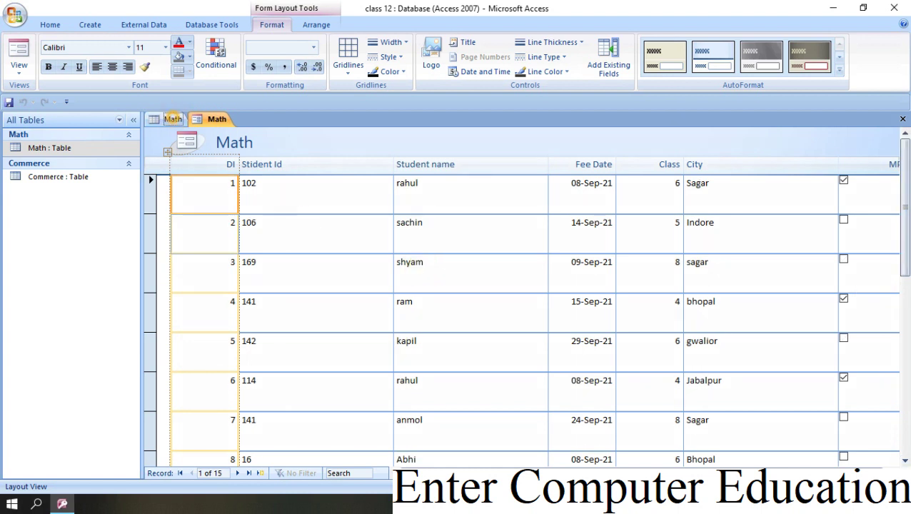
{"action": "left_click", "coordinate": [172, 119]}
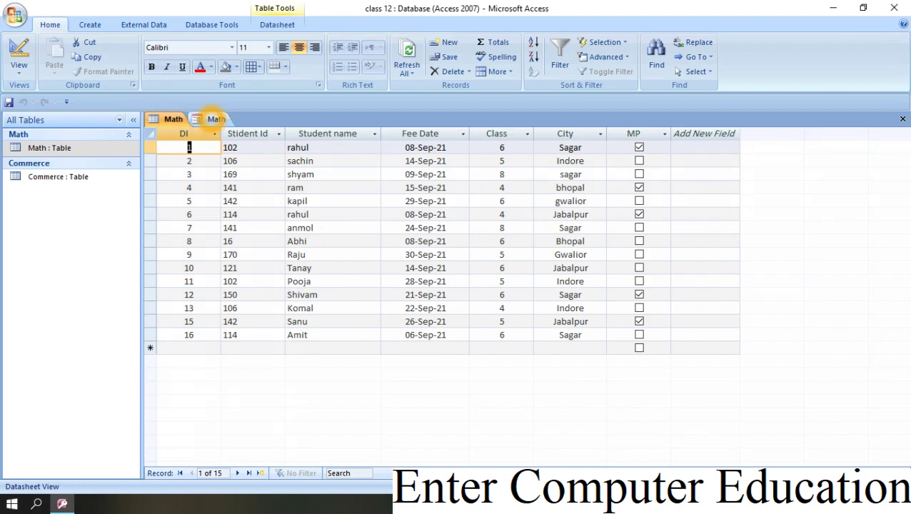
{"action": "left_click", "coordinate": [213, 119]}
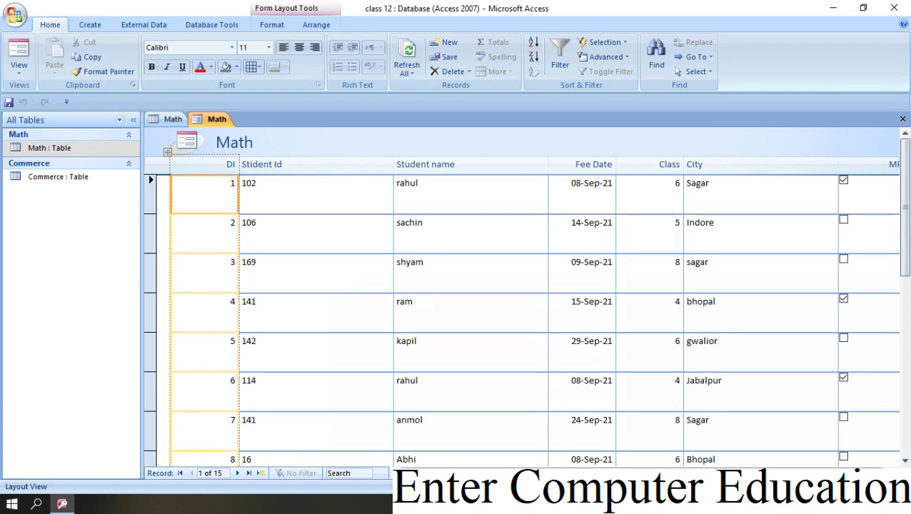
{"action": "left_click", "coordinate": [173, 120]}
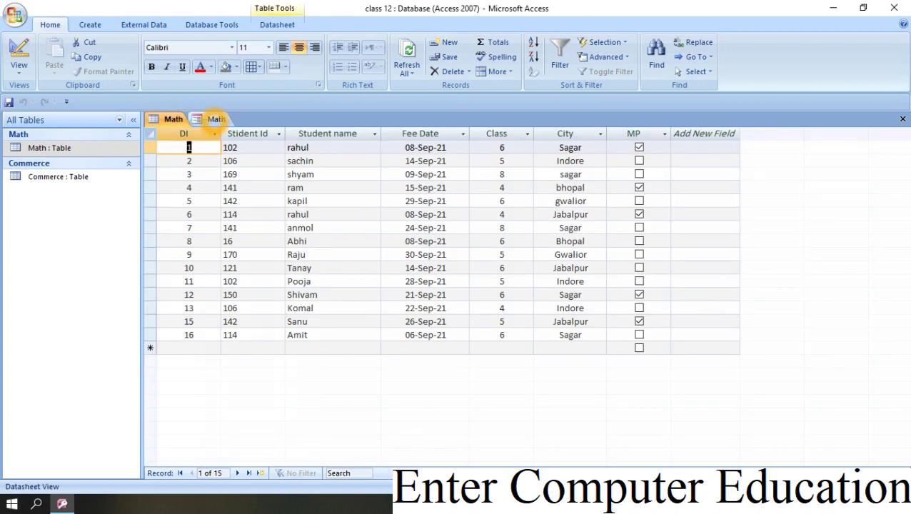
{"action": "left_click", "coordinate": [216, 119]}
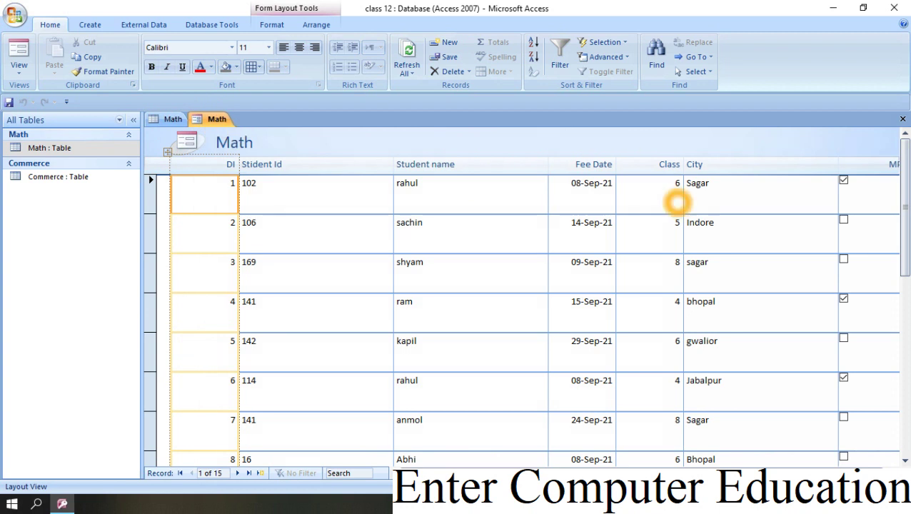
Close the Multiple Items form without saving its design and show the commands for creating other forms.
{"action": "left_click", "coordinate": [902, 119]}
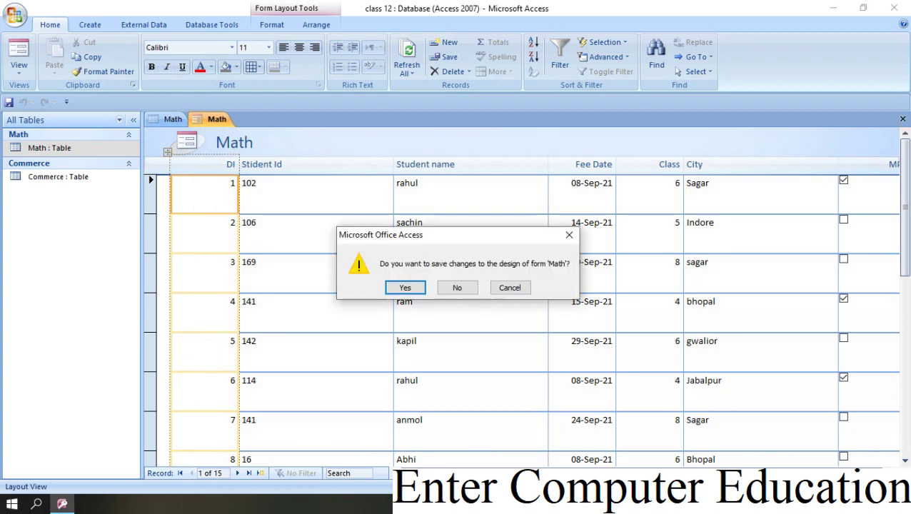
{"action": "left_click", "coordinate": [457, 288]}
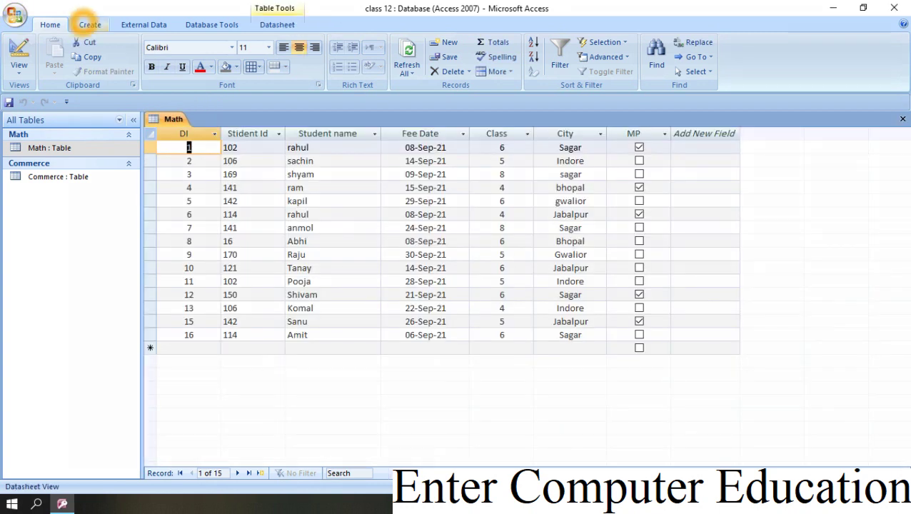
{"action": "left_click", "coordinate": [89, 25]}
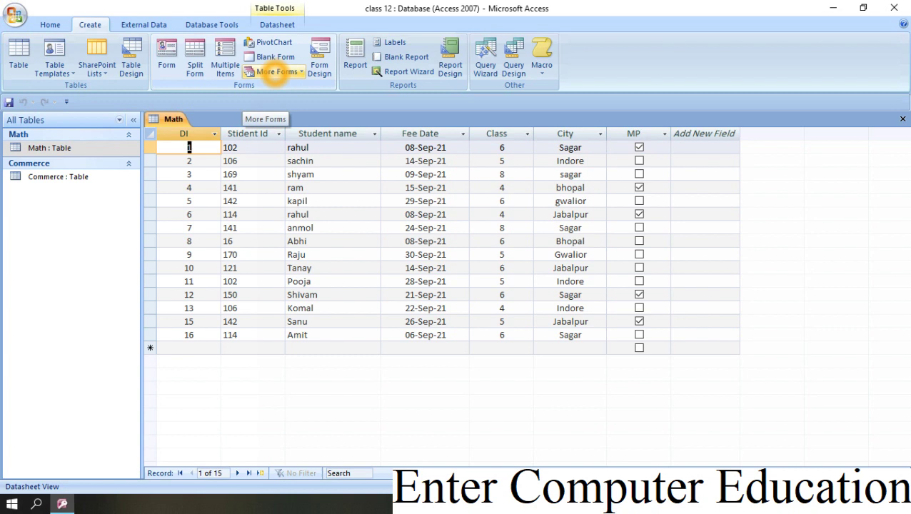
Start the Form Wizard and choose Table: Math as the source for the form's fields.
{"action": "left_click", "coordinate": [274, 72]}
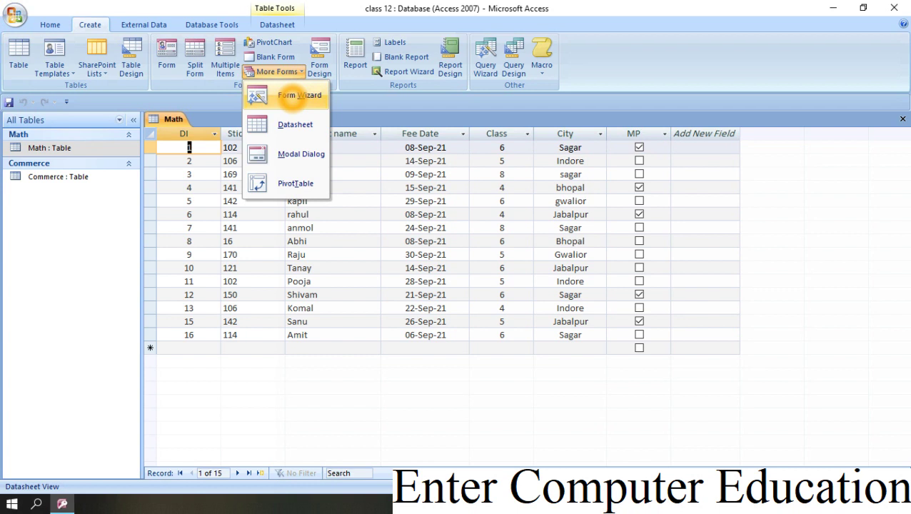
{"action": "left_click", "coordinate": [292, 97]}
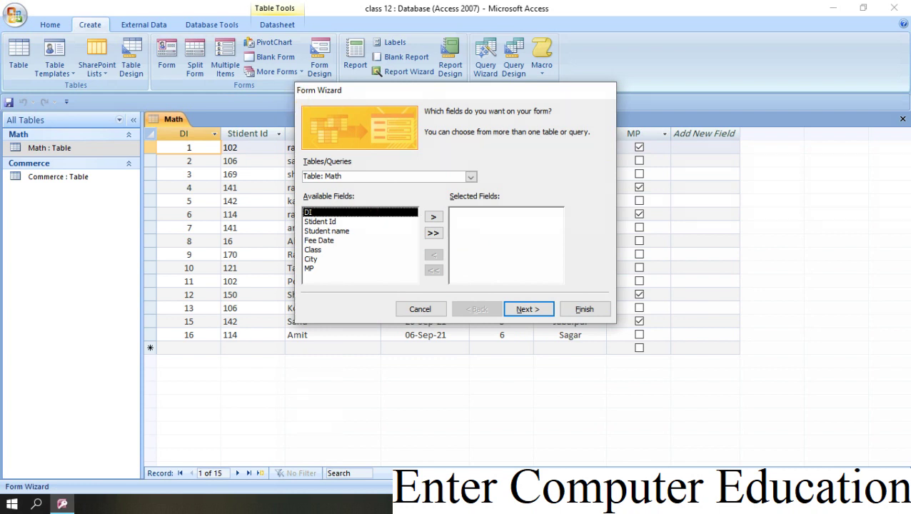
{"action": "left_click", "coordinate": [384, 247]}
{"action": "left_click", "coordinate": [60, 148]}
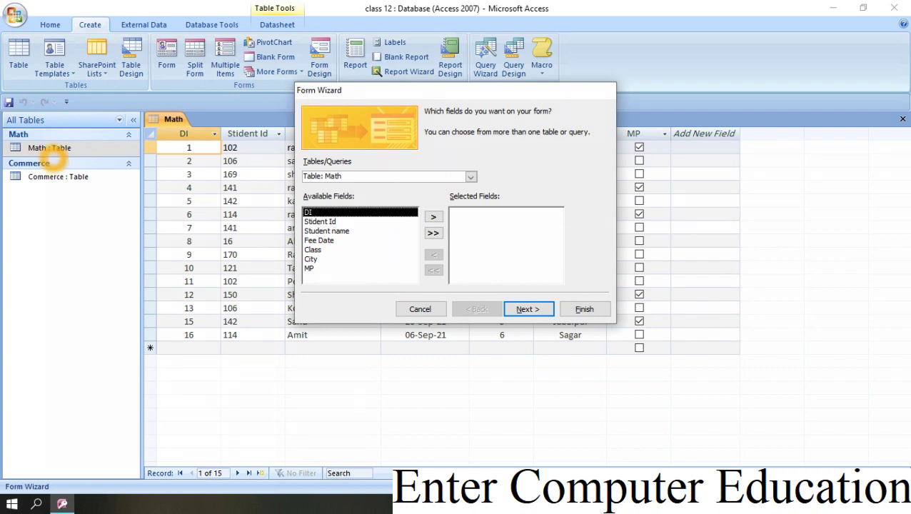
{"action": "left_click", "coordinate": [71, 176]}
{"action": "left_click", "coordinate": [69, 142]}
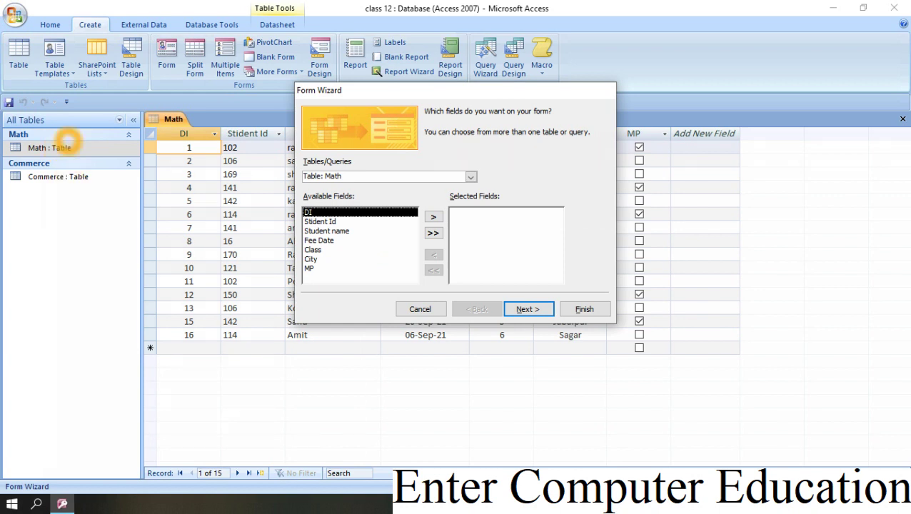
{"action": "left_click", "coordinate": [470, 177]}
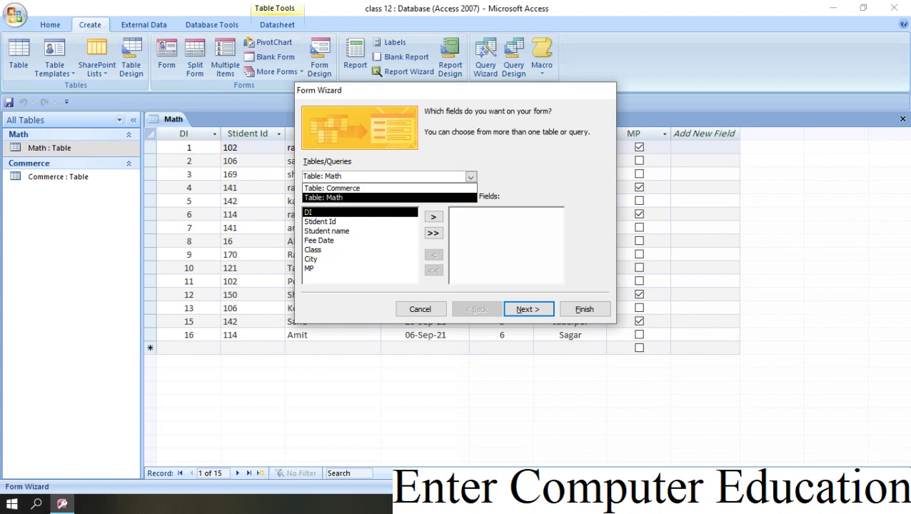
{"action": "left_click", "coordinate": [497, 176]}
{"action": "left_click", "coordinate": [476, 176]}
{"action": "left_click", "coordinate": [366, 198]}
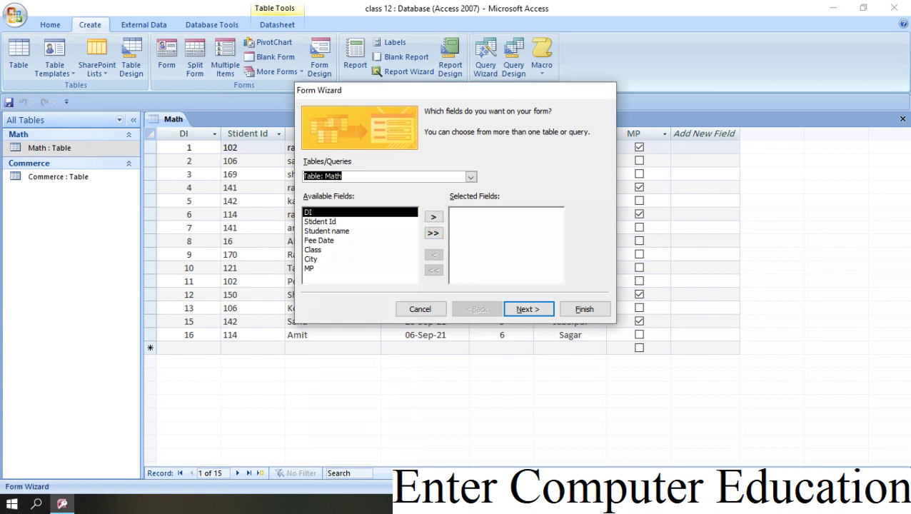
Add DI, Stident Id and Student name to the form one at a time, and all remaining Math fields at once.
{"action": "left_click", "coordinate": [433, 216]}
{"action": "left_click", "coordinate": [433, 216]}
{"action": "left_click", "coordinate": [433, 216]}
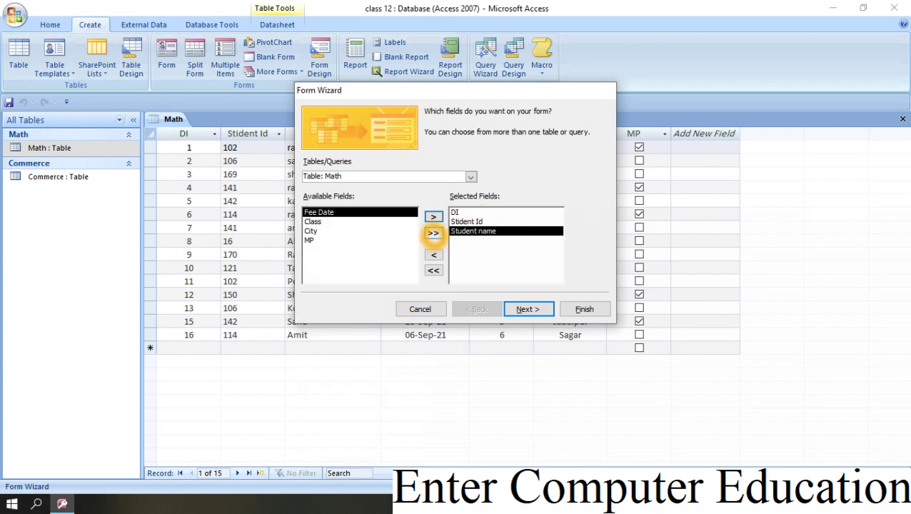
{"action": "left_click", "coordinate": [433, 233]}
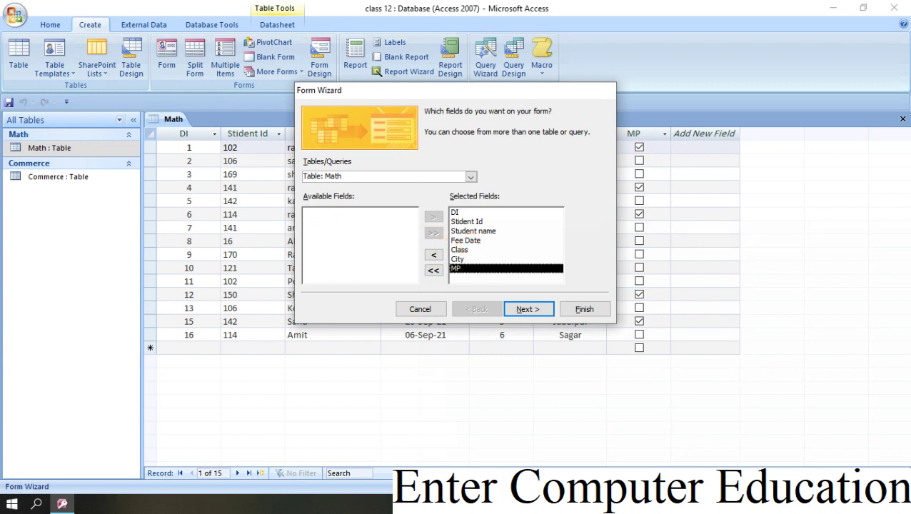
Remove the Class, City and MP fields one by one from the form's selected fields.
{"action": "left_click", "coordinate": [464, 249]}
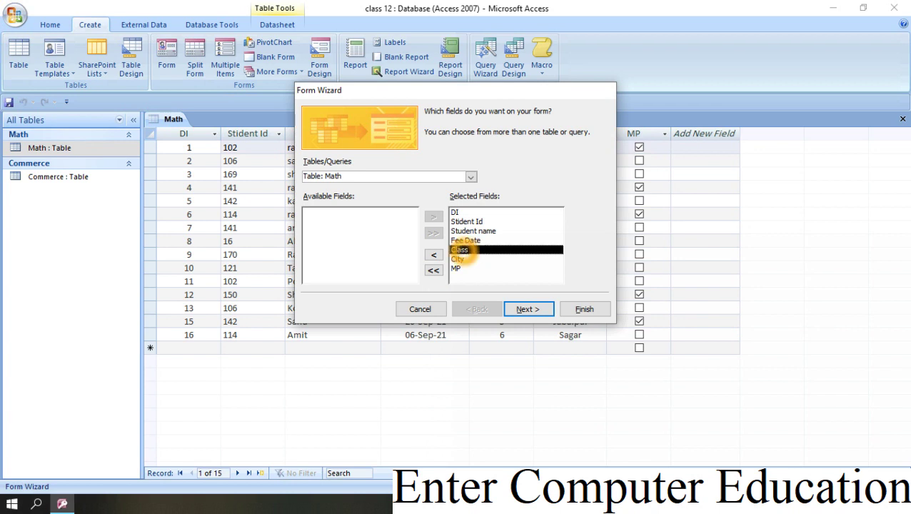
{"action": "left_click", "coordinate": [433, 255]}
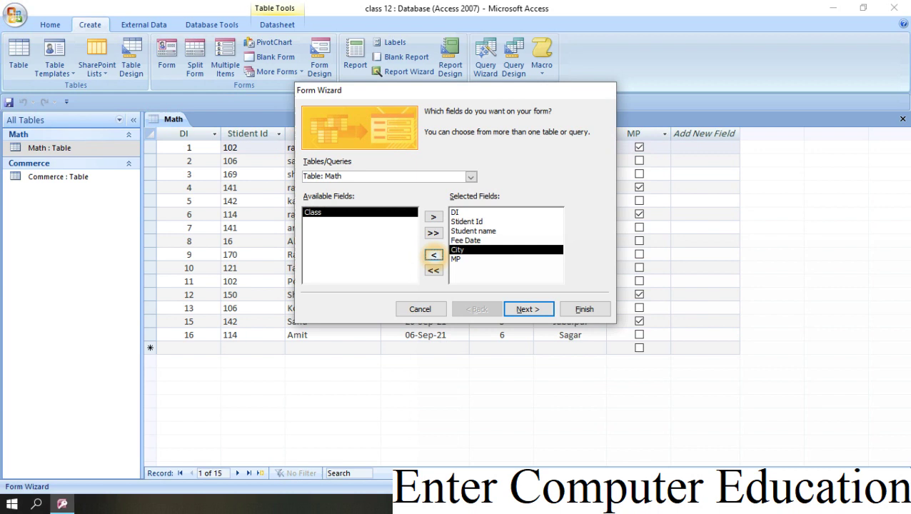
{"action": "left_click", "coordinate": [457, 278]}
{"action": "left_click", "coordinate": [340, 208]}
{"action": "left_click", "coordinate": [341, 268]}
{"action": "left_click", "coordinate": [434, 254]}
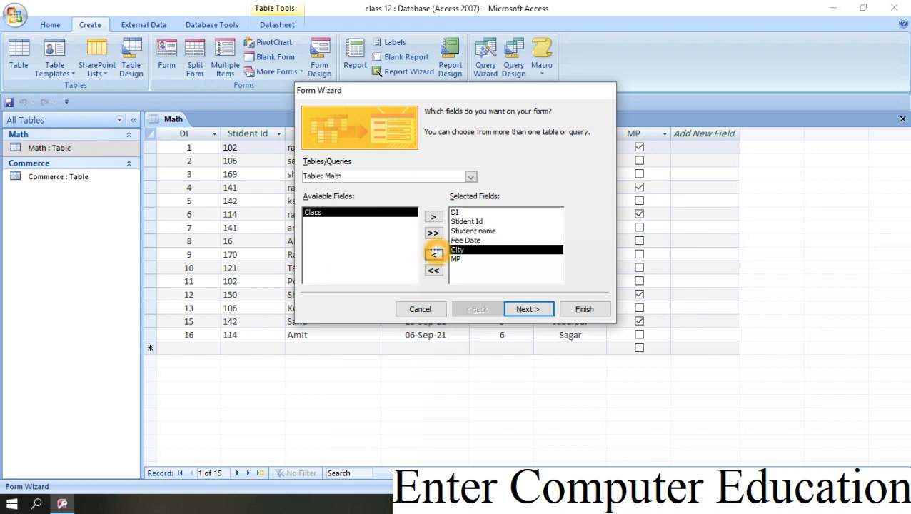
{"action": "left_click", "coordinate": [433, 255]}
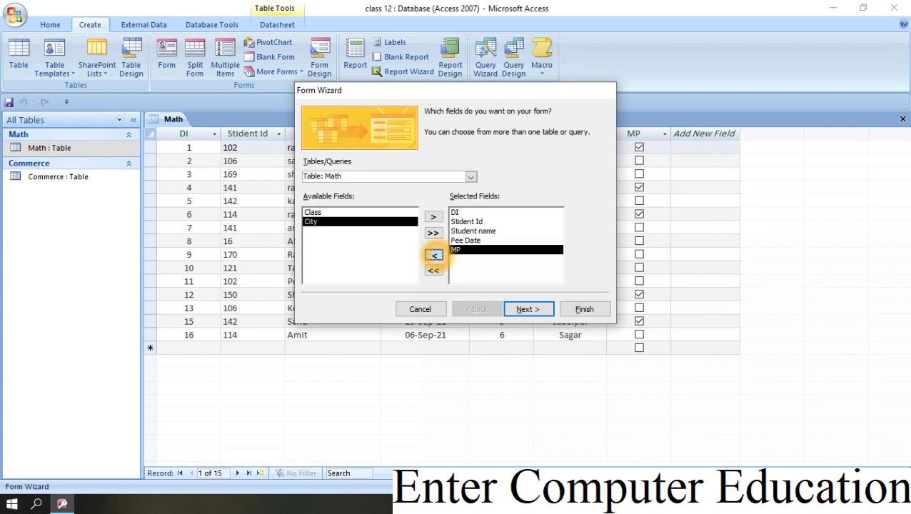
{"action": "left_click", "coordinate": [433, 255]}
Return all remaining selected fields to the available fields at once.
{"action": "left_click", "coordinate": [434, 271]}
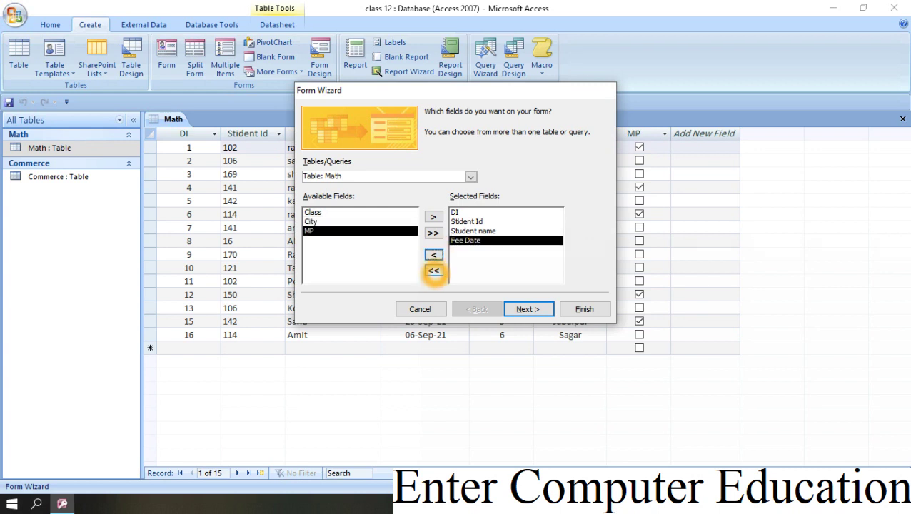
{"action": "left_click", "coordinate": [489, 264]}
{"action": "left_click", "coordinate": [384, 254]}
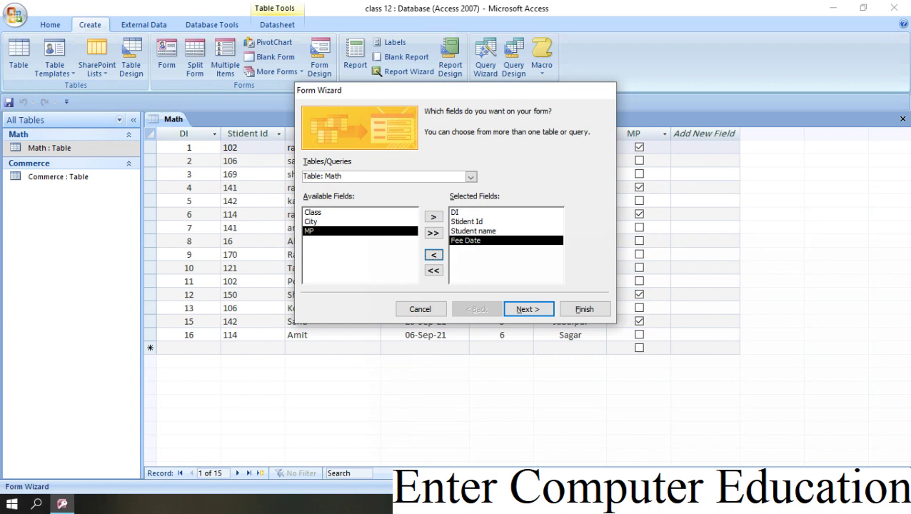
{"action": "left_click", "coordinate": [434, 275]}
{"action": "left_click", "coordinate": [434, 270]}
{"action": "left_click", "coordinate": [434, 271]}
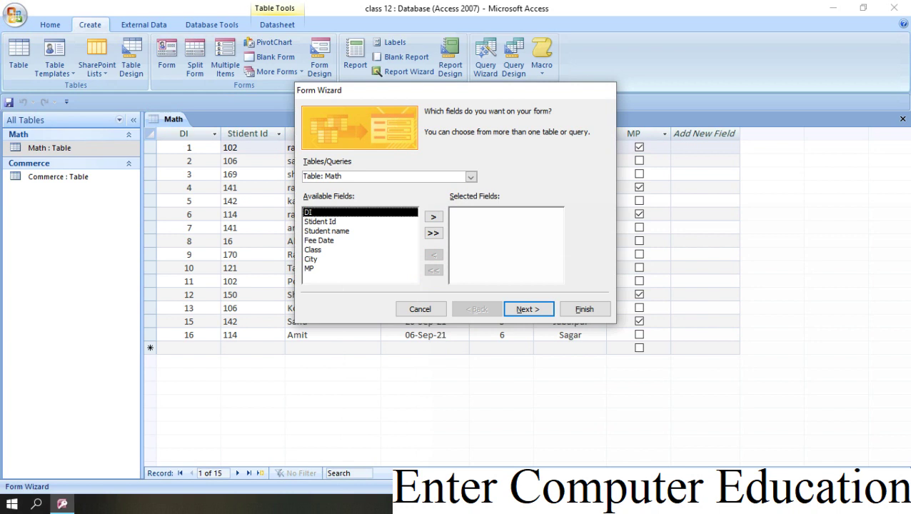
Add all Math fields to the form and, after previewing Tabular, Datasheet and Justified, choose the Columnar layout.
{"action": "left_click", "coordinate": [433, 233]}
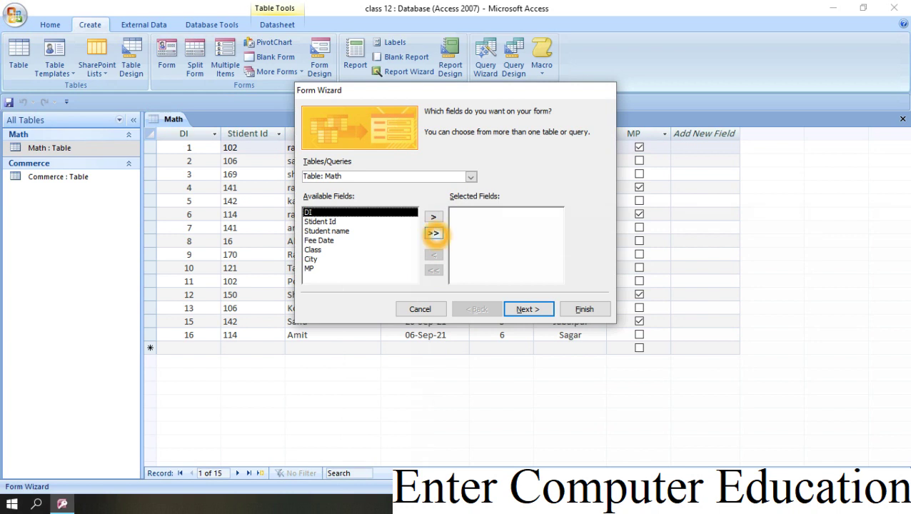
{"action": "left_click", "coordinate": [525, 309]}
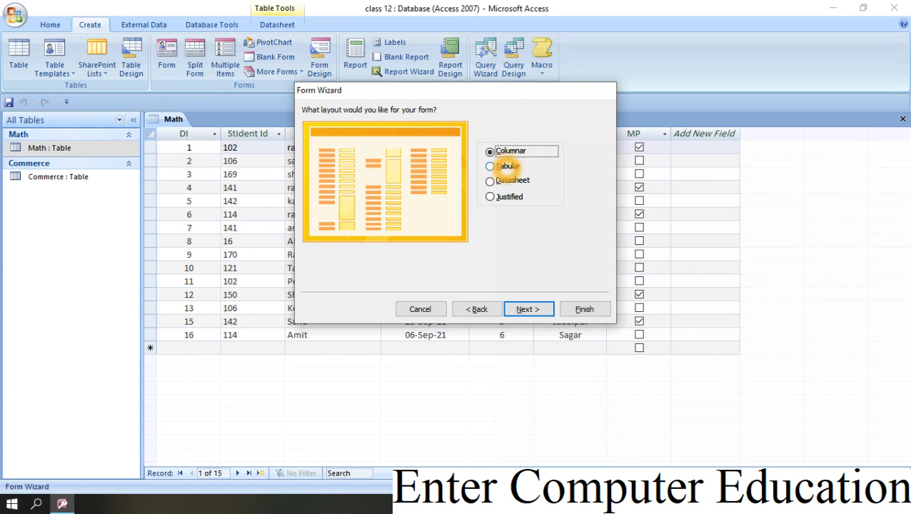
{"action": "left_click", "coordinate": [507, 166]}
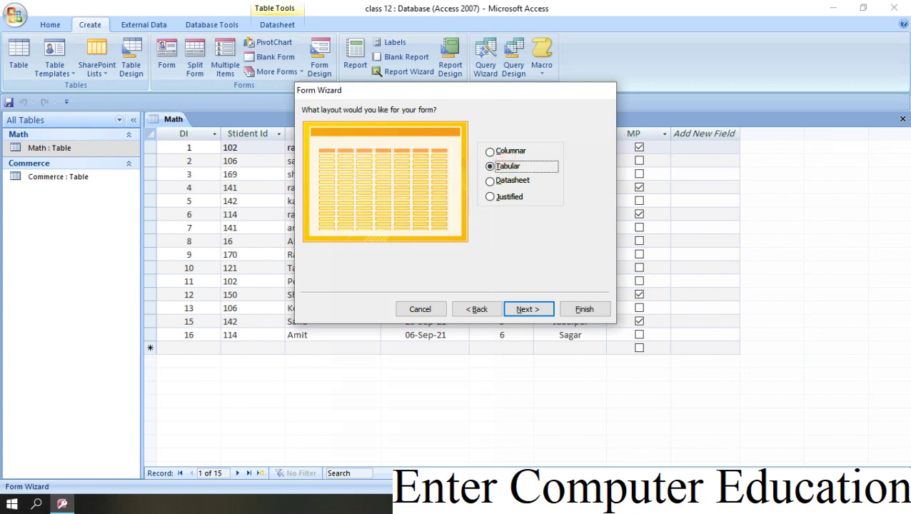
{"action": "left_click", "coordinate": [492, 180]}
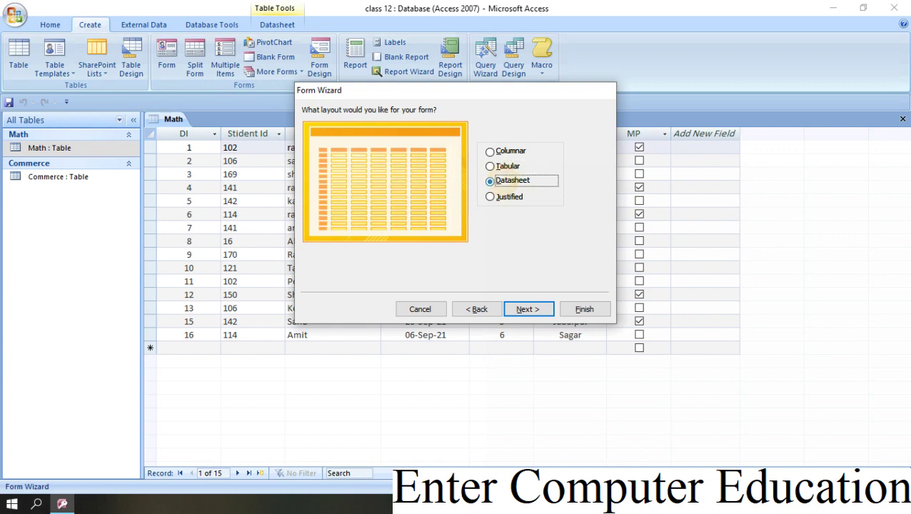
{"action": "left_click", "coordinate": [491, 198]}
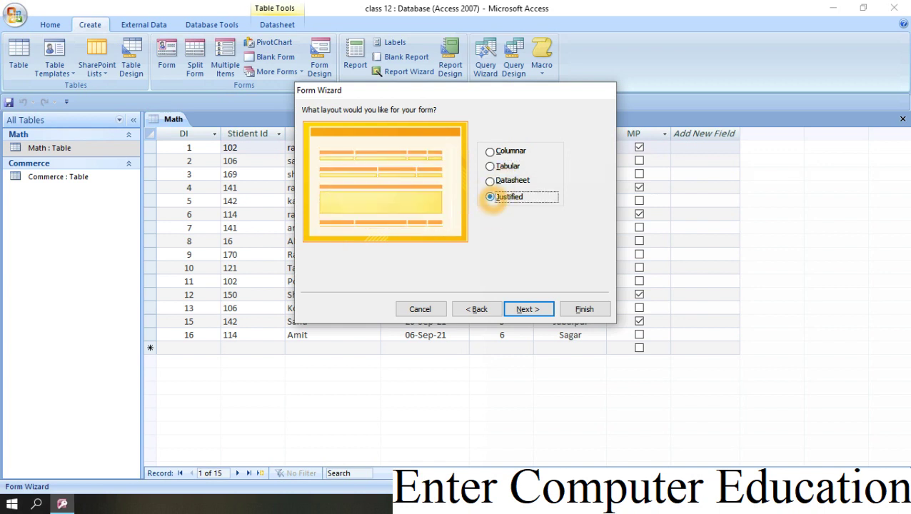
{"action": "left_click", "coordinate": [491, 151]}
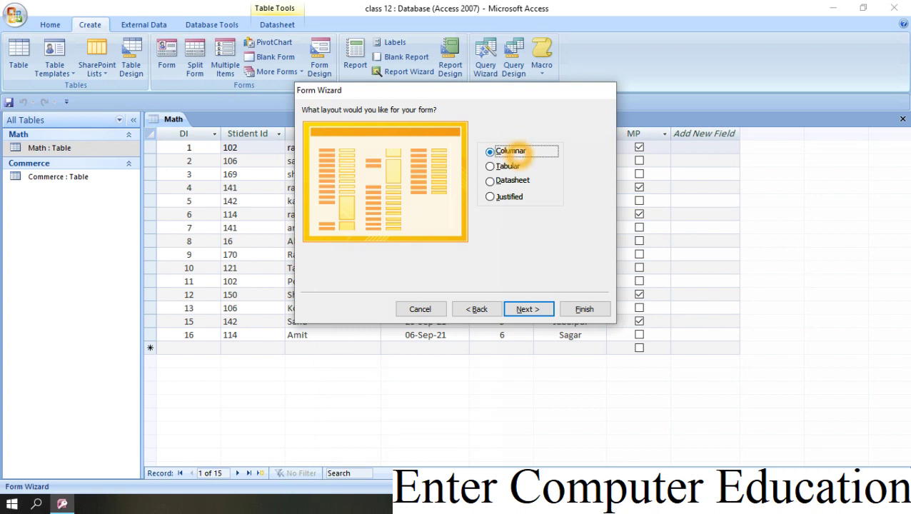
{"action": "left_click", "coordinate": [532, 309]}
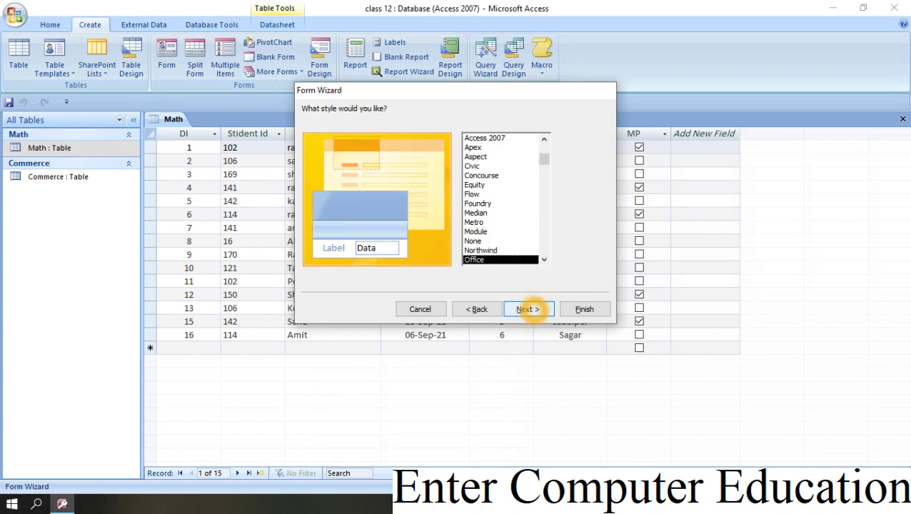
Keep the Office style, title the form "new form" and finish the wizard with the form opened for viewing.
{"action": "left_click", "coordinate": [528, 309]}
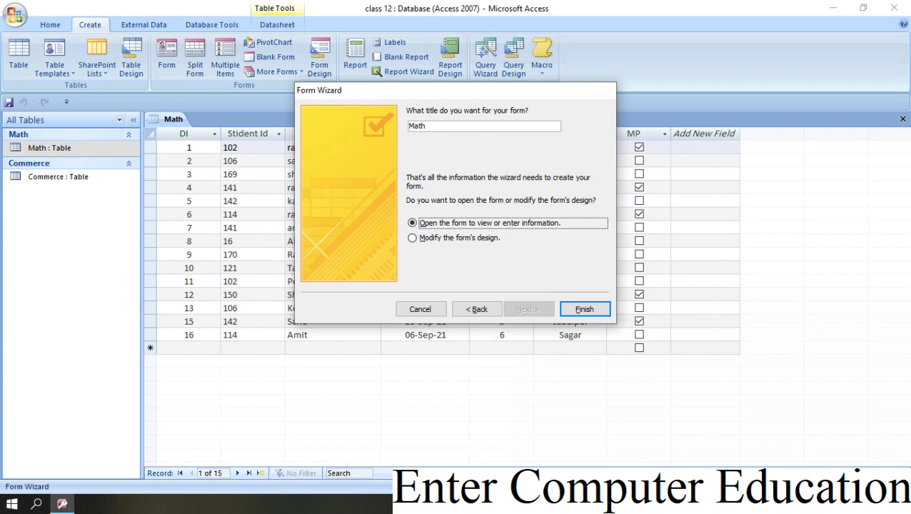
{"action": "left_click", "coordinate": [439, 127]}
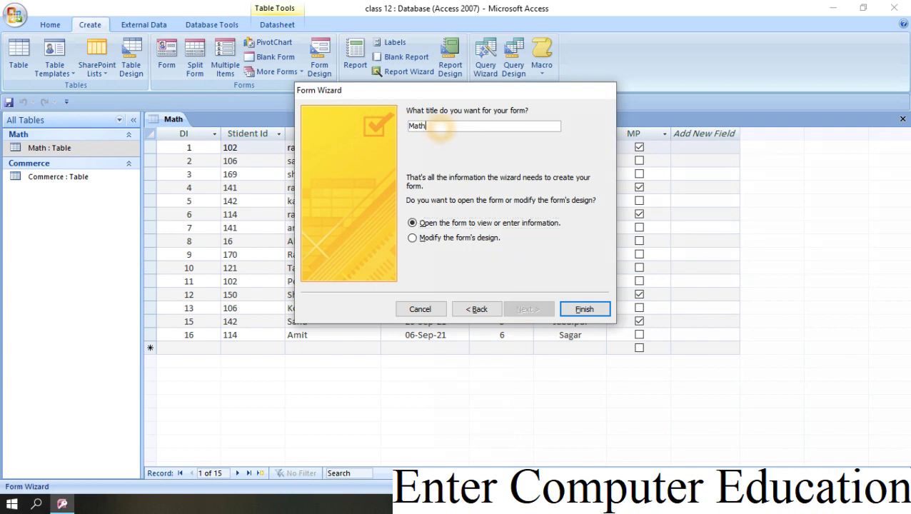
{"action": "key", "text": "BackSpace"}
{"action": "key", "text": "BackSpace"}
{"action": "key", "text": "BackSpace"}
{"action": "key", "text": "BackSpace"}
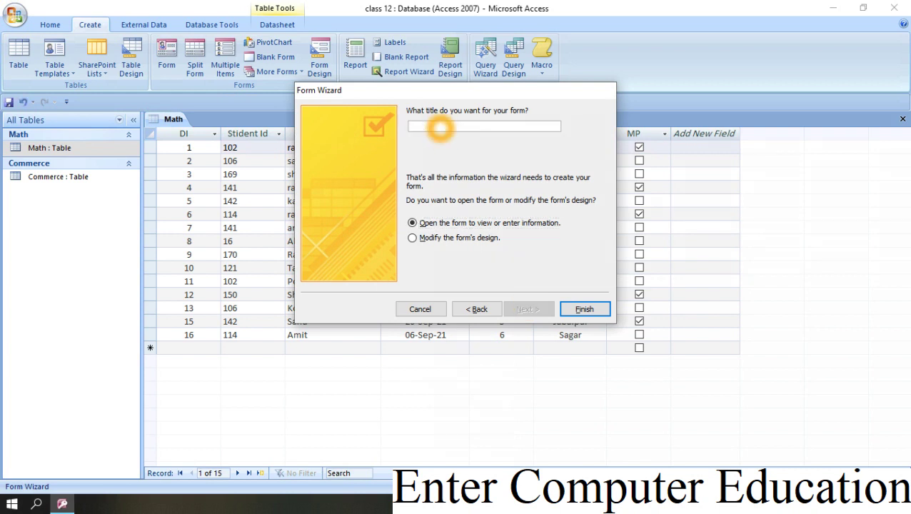
{"action": "type", "text": "new form"}
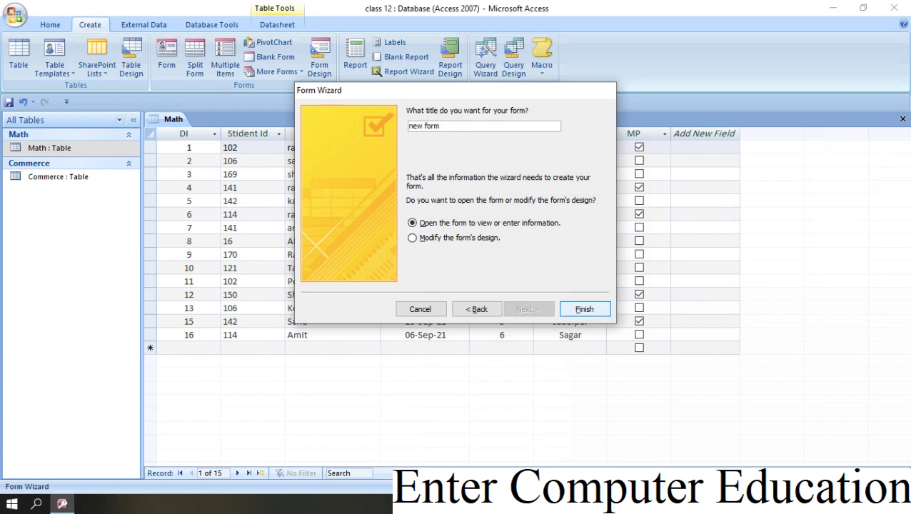
{"action": "left_click", "coordinate": [584, 309]}
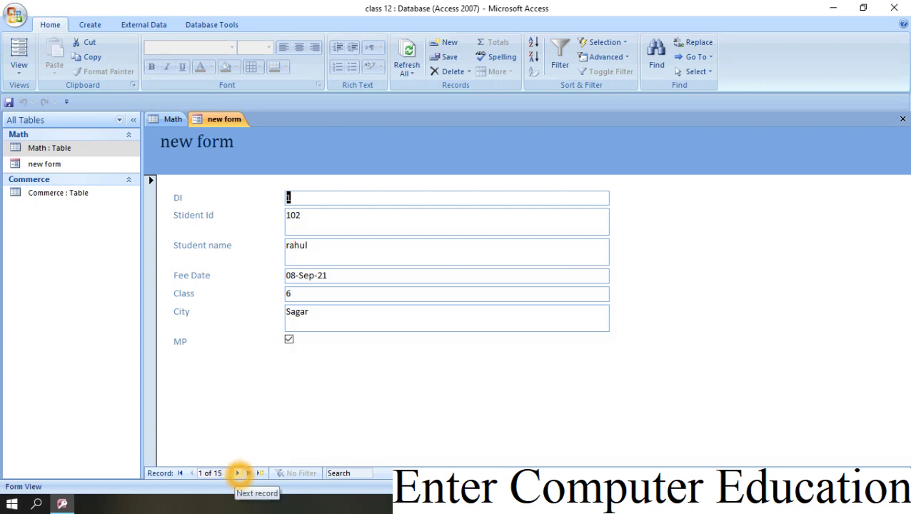
Browse the new form's records forward to 3, back to 1 and forward again to record 5.
{"action": "left_click", "coordinate": [238, 472]}
{"action": "left_click", "coordinate": [238, 473]}
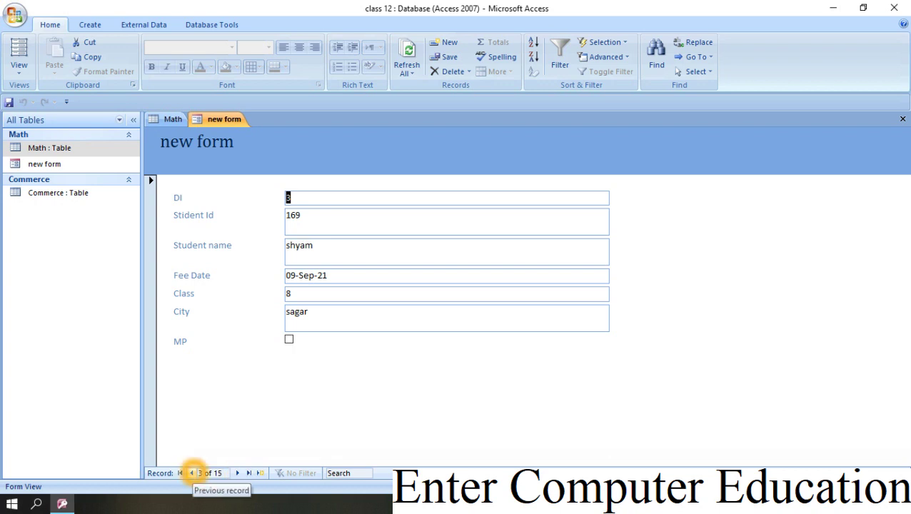
{"action": "left_click", "coordinate": [191, 472]}
{"action": "left_click", "coordinate": [191, 473]}
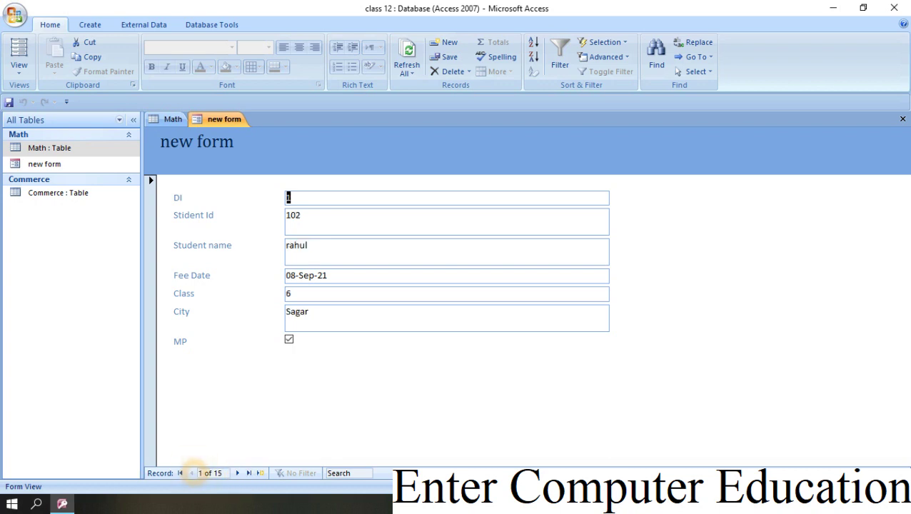
{"action": "left_click", "coordinate": [237, 473]}
{"action": "left_click", "coordinate": [238, 472]}
{"action": "left_click", "coordinate": [237, 472]}
{"action": "left_click", "coordinate": [238, 473]}
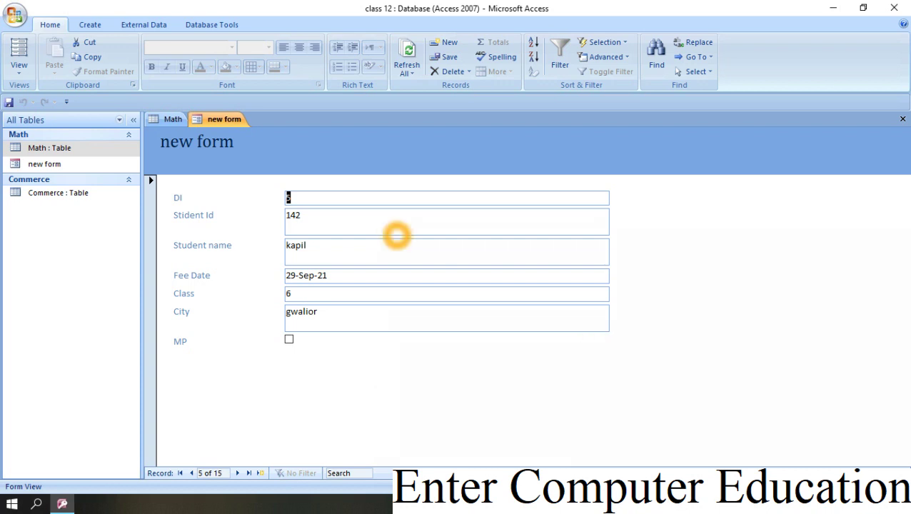
Return to the Math table, start another Form Wizard with all its fields and proceed to the layout choice.
{"action": "left_click", "coordinate": [173, 119]}
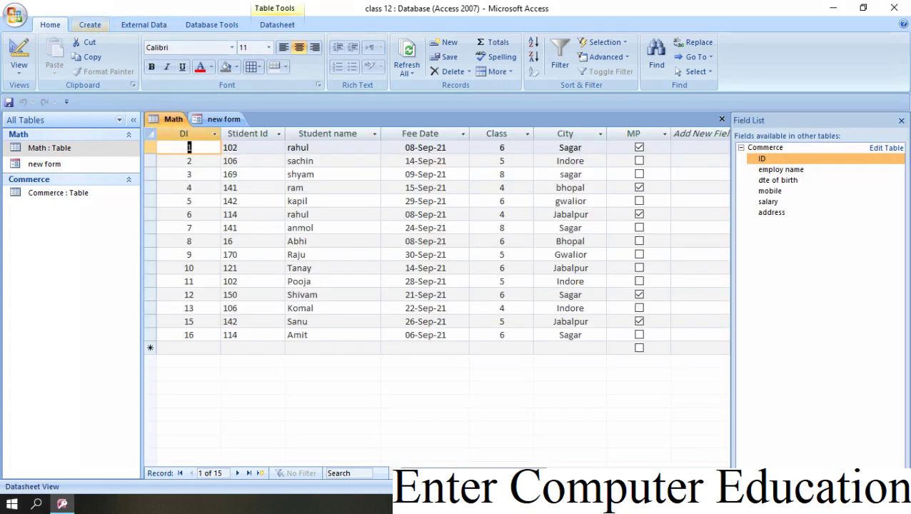
{"action": "left_click", "coordinate": [90, 24]}
{"action": "left_click", "coordinate": [276, 71]}
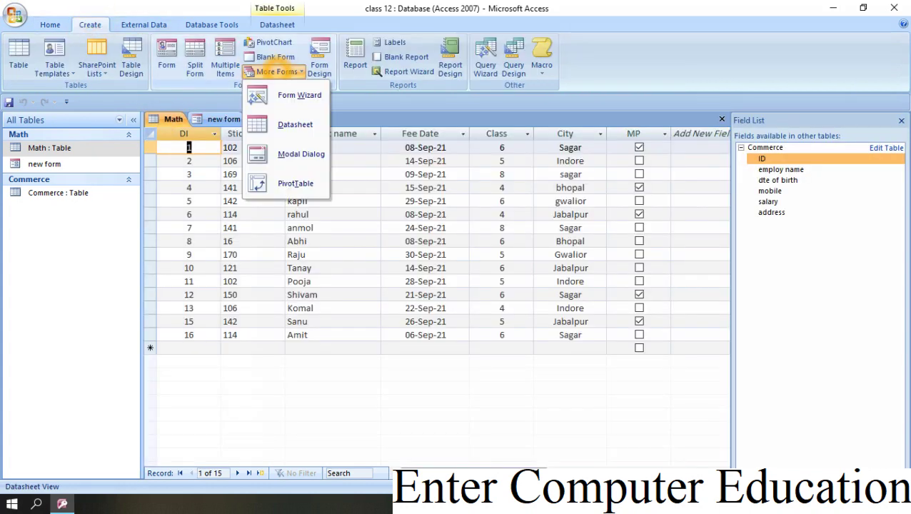
{"action": "left_click", "coordinate": [292, 95]}
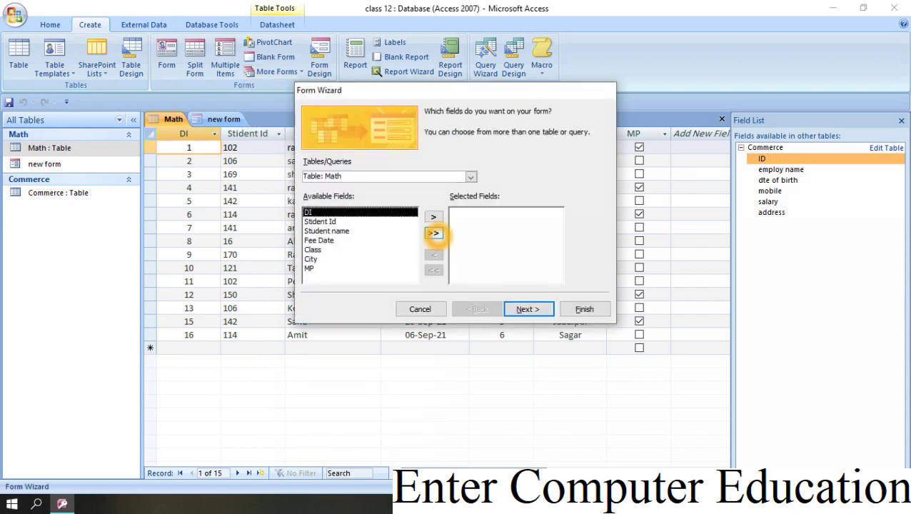
{"action": "left_click", "coordinate": [433, 233]}
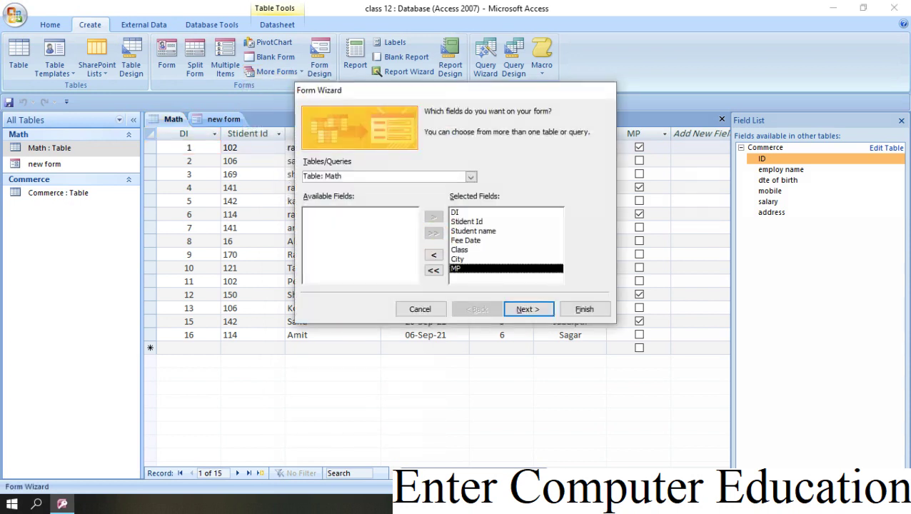
{"action": "left_click", "coordinate": [526, 309]}
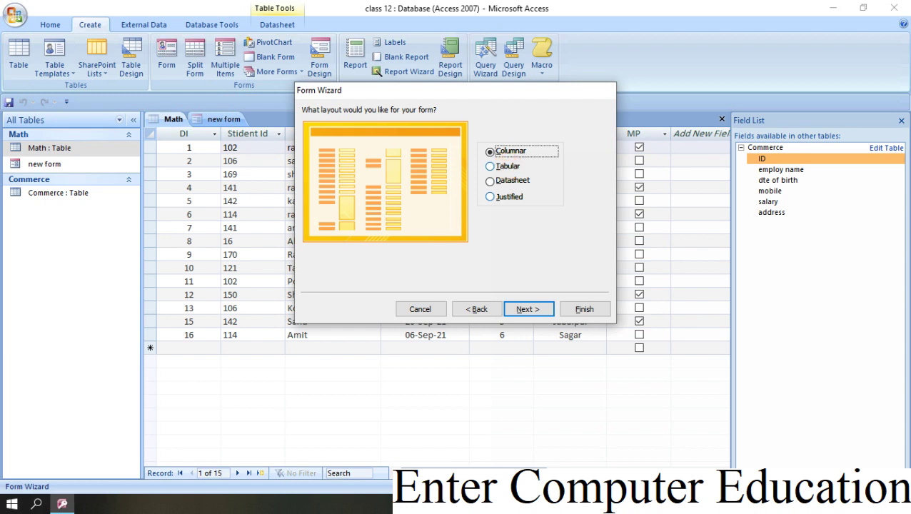
Choose the Tabular layout for the form and keep the Office style.
{"action": "left_click", "coordinate": [507, 167]}
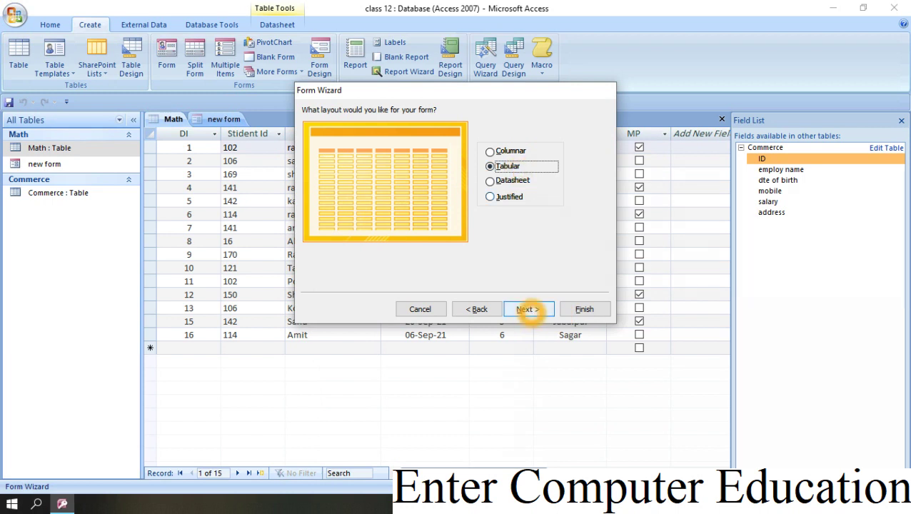
{"action": "left_click", "coordinate": [528, 309]}
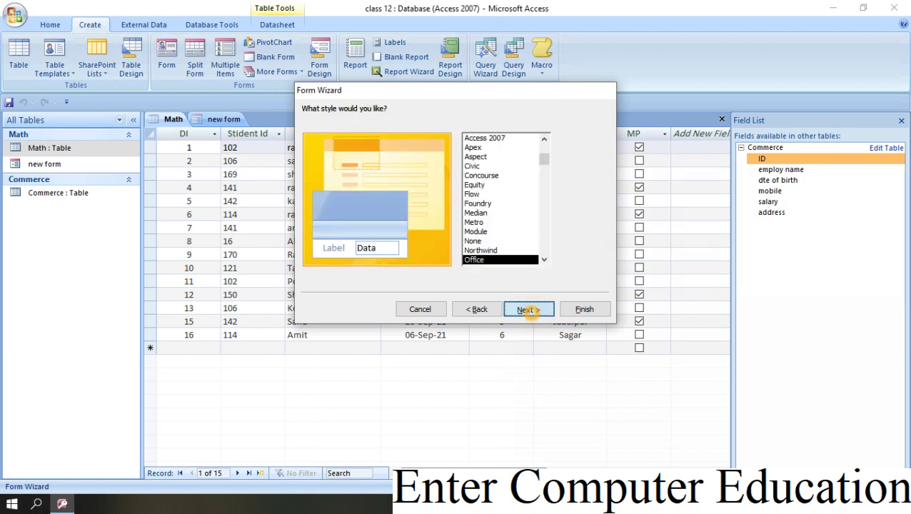
{"action": "left_click", "coordinate": [528, 309]}
Title the form "abcd form" and finish the wizard with the form opened for viewing.
{"action": "left_click", "coordinate": [438, 127]}
{"action": "key", "text": "BackSpace"}
{"action": "key", "text": "BackSpace"}
{"action": "key", "text": "BackSpace"}
{"action": "key", "text": "BackSpace"}
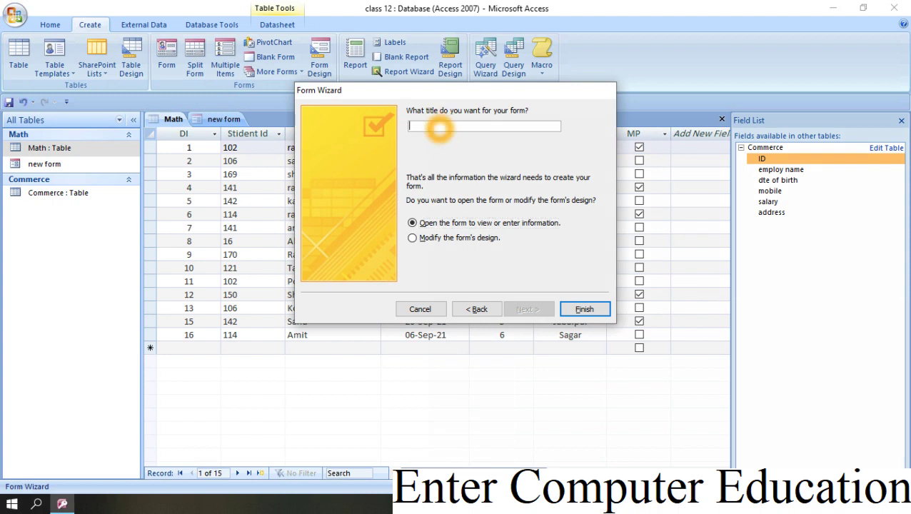
{"action": "type", "text": "abcd form"}
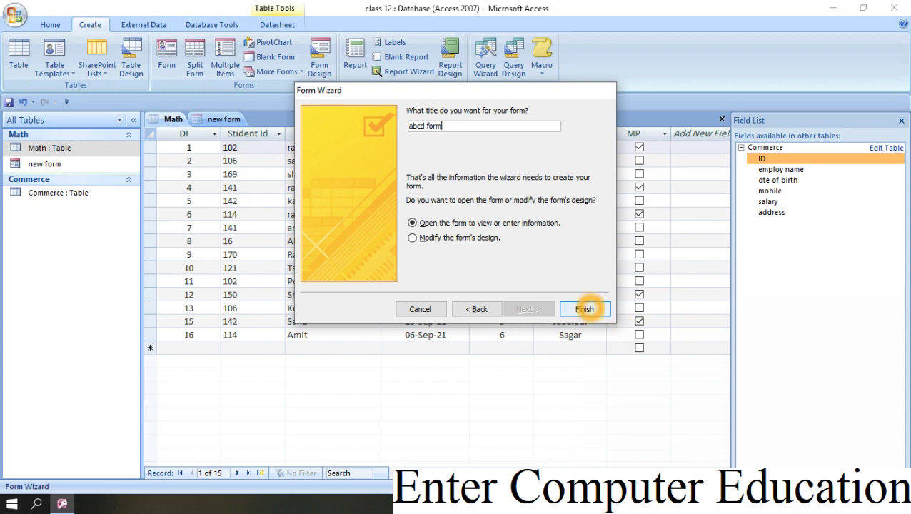
{"action": "left_click", "coordinate": [590, 308]}
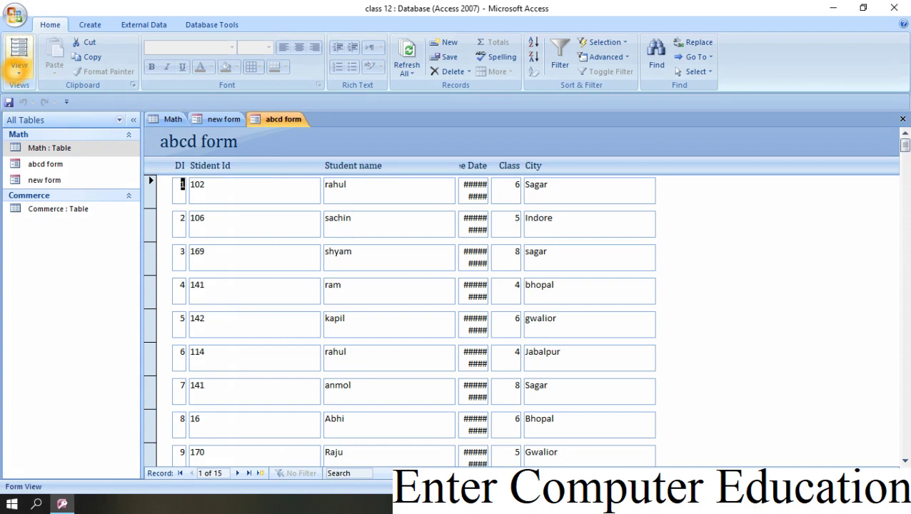
Open abcd form in Design View and narrow the Stident Id and City columns to roughly half their width.
{"action": "left_click", "coordinate": [18, 70]}
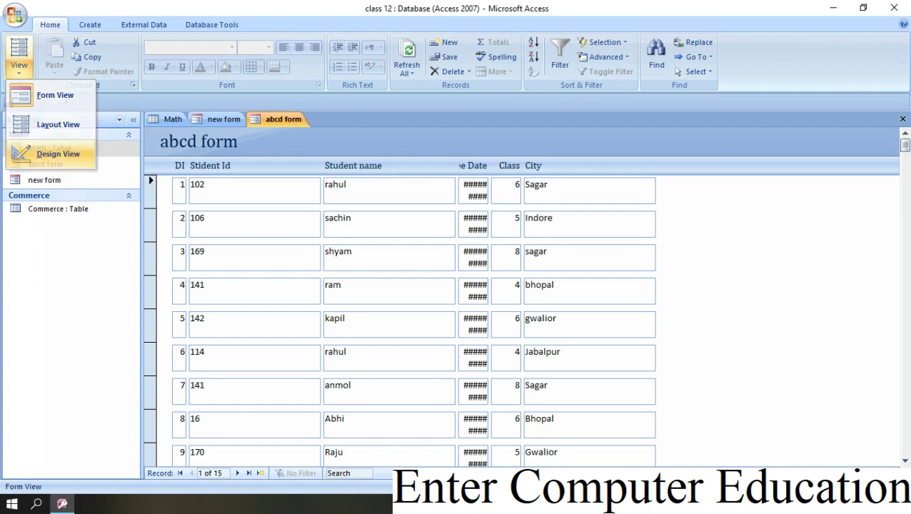
{"action": "left_click", "coordinate": [58, 154]}
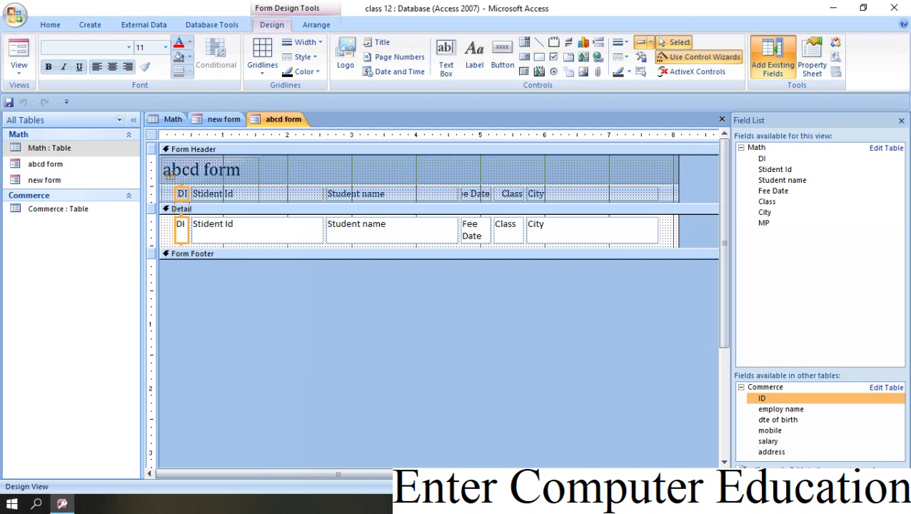
{"action": "left_click", "coordinate": [312, 241]}
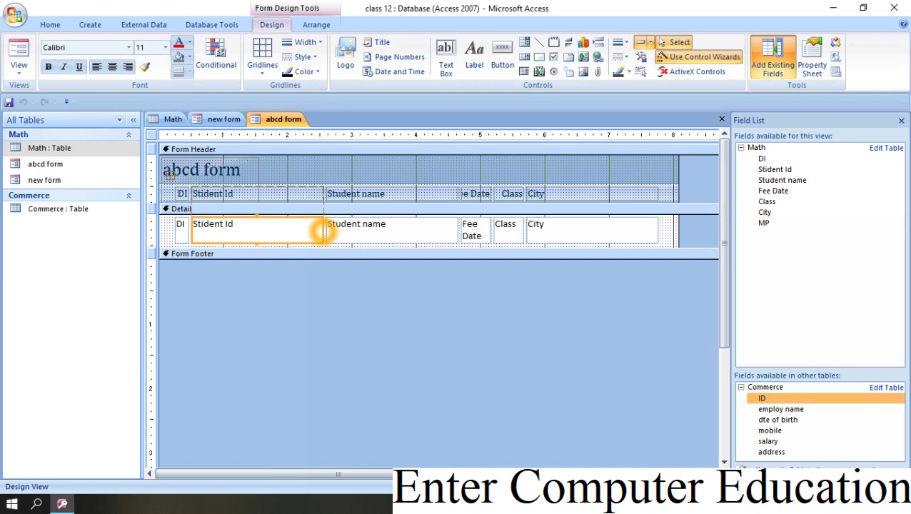
{"action": "left_click_drag", "start_coordinate": [323, 231], "coordinate": [262, 230]}
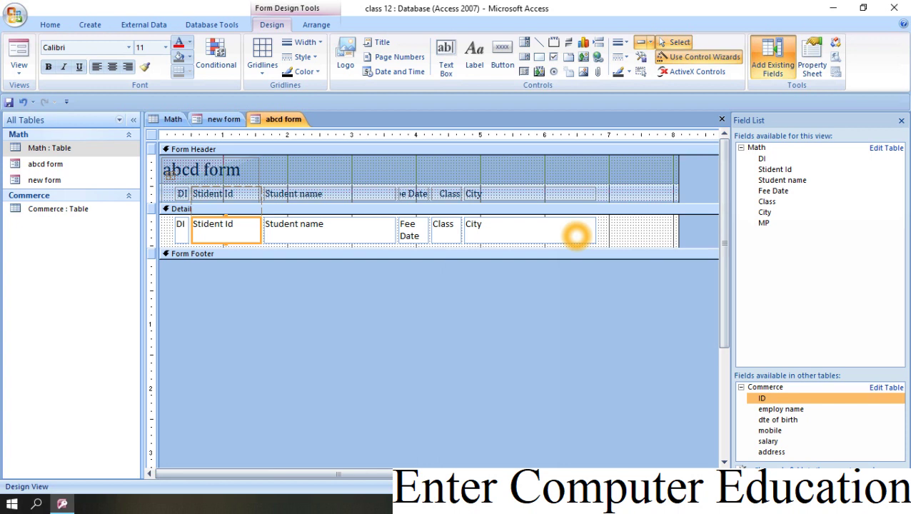
{"action": "left_click", "coordinate": [577, 236]}
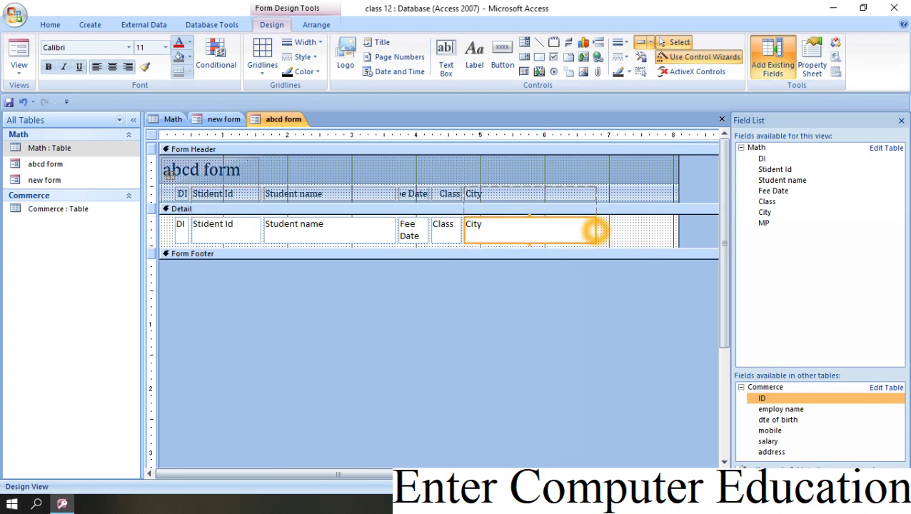
{"action": "left_click_drag", "start_coordinate": [597, 230], "coordinate": [540, 231]}
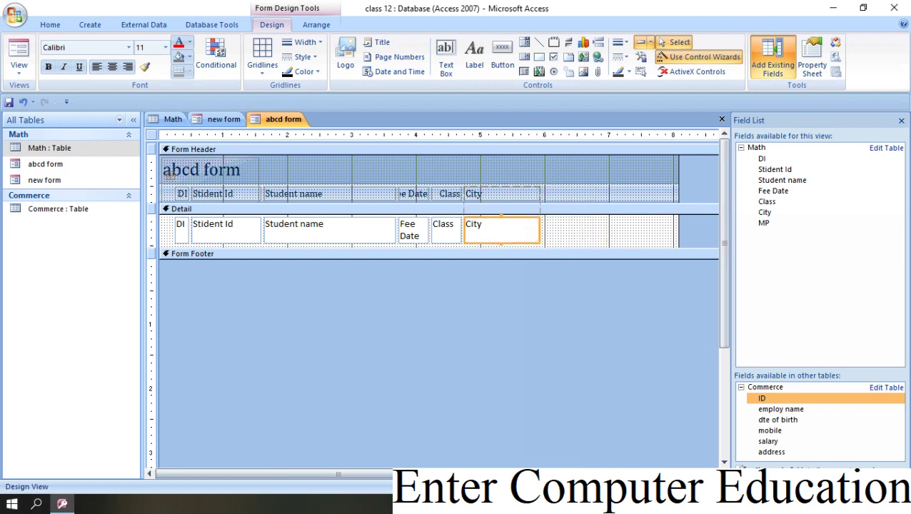
Widen the Fee Date column to about twice its width and the Class column by about half.
{"action": "left_click", "coordinate": [419, 230]}
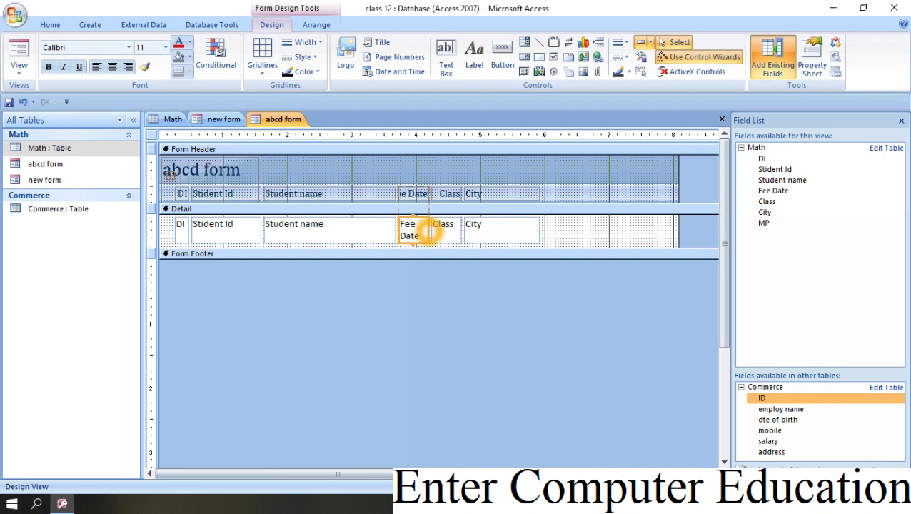
{"action": "left_click", "coordinate": [421, 230]}
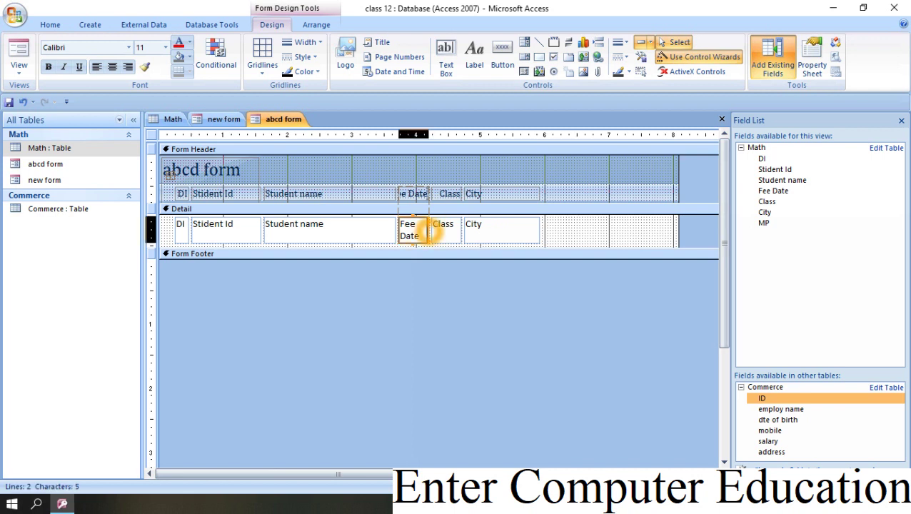
{"action": "left_click_drag", "start_coordinate": [427, 230], "coordinate": [452, 231]}
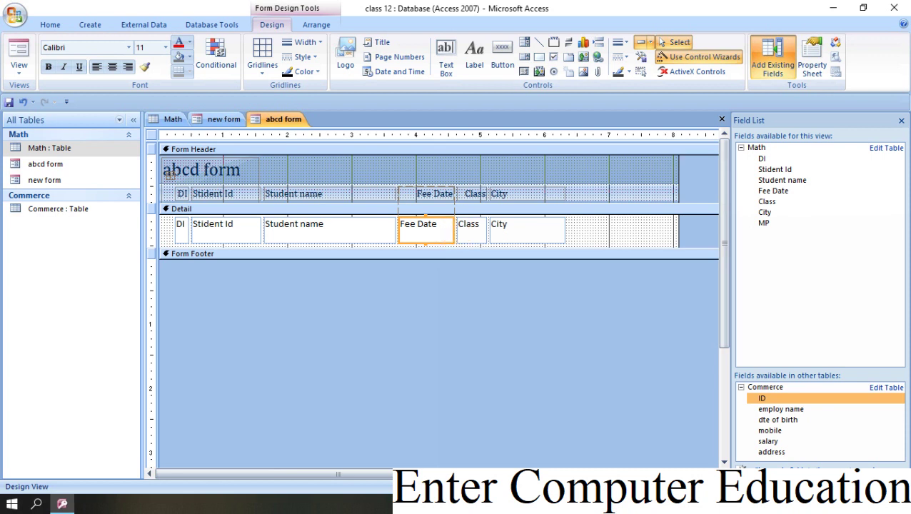
{"action": "left_click_drag", "start_coordinate": [457, 230], "coordinate": [465, 229]}
{"action": "left_click", "coordinate": [484, 227]}
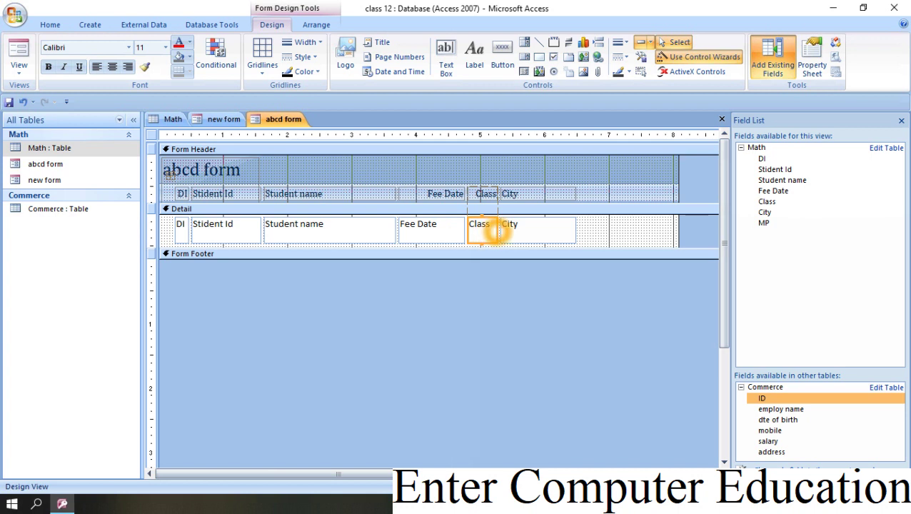
{"action": "left_click", "coordinate": [493, 230]}
{"action": "left_click", "coordinate": [507, 229]}
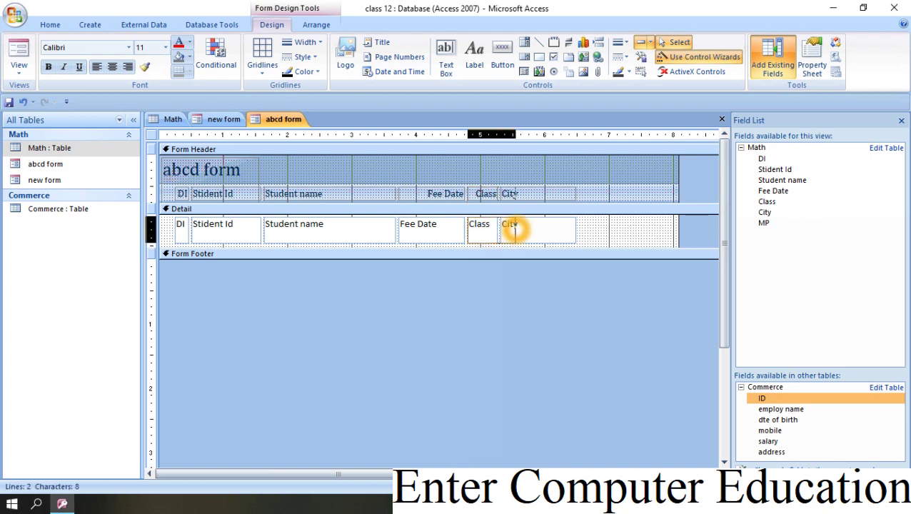
{"action": "left_click_drag", "start_coordinate": [506, 230], "coordinate": [515, 230]}
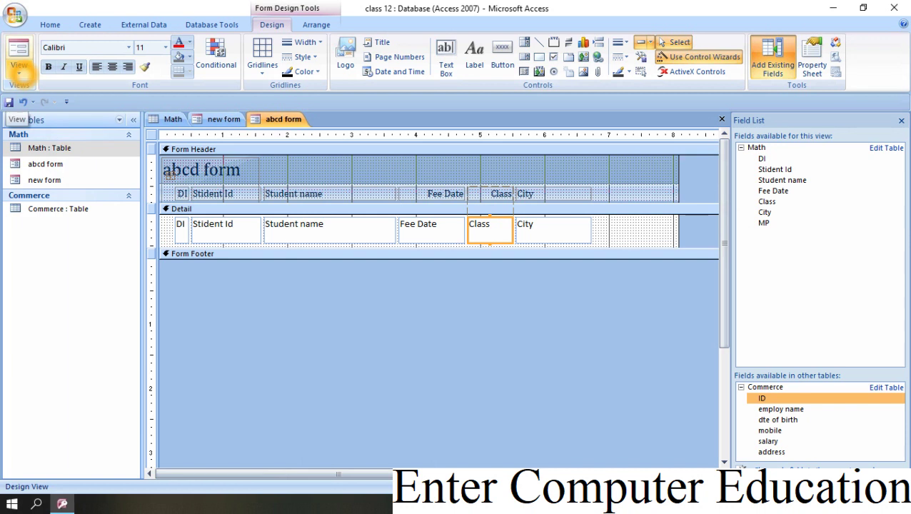
Switch abcd form to Form View and look through its records in the resized columns.
{"action": "left_click", "coordinate": [20, 72]}
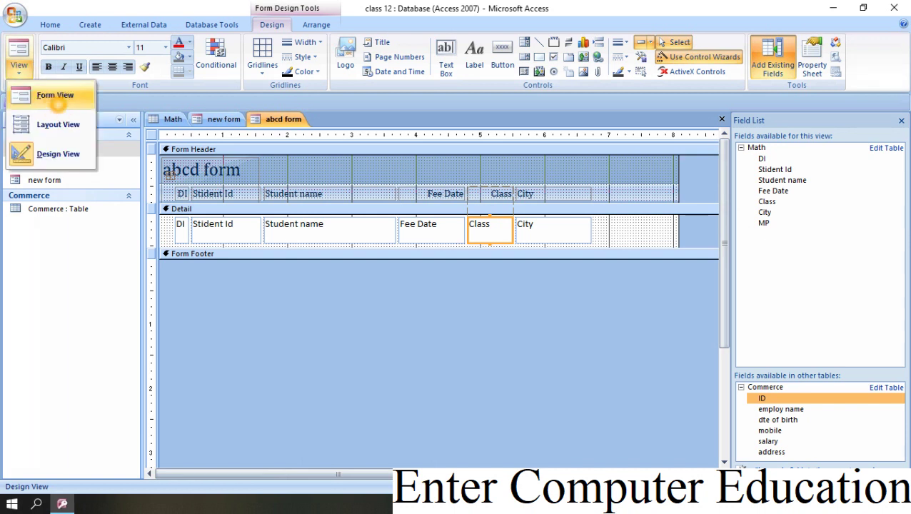
{"action": "left_click", "coordinate": [57, 102]}
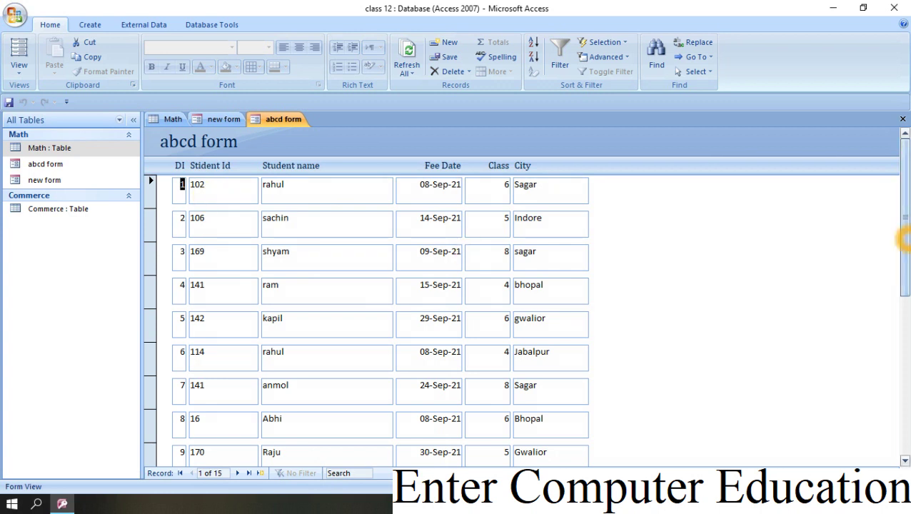
{"action": "left_click_drag", "start_coordinate": [904, 239], "coordinate": [904, 259]}
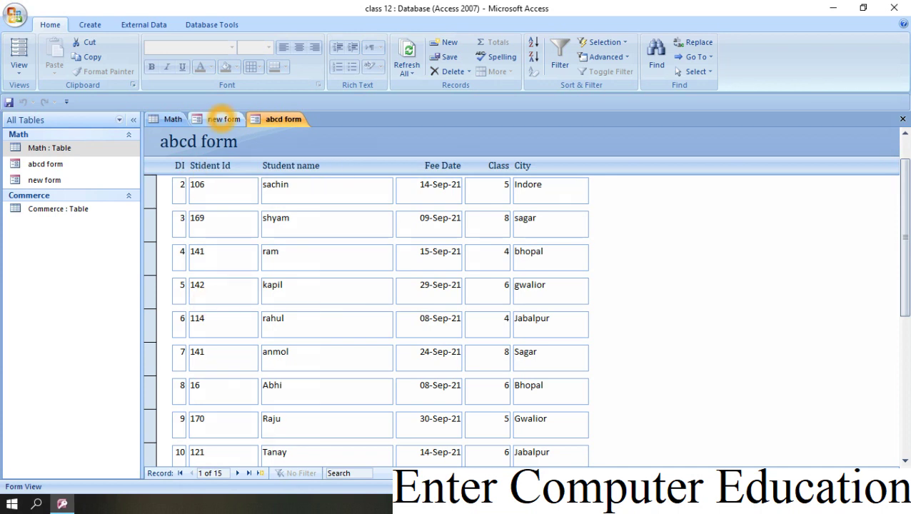
Compare the columnar new form with the tabular abcd form, and return to the Math table.
{"action": "left_click", "coordinate": [223, 119]}
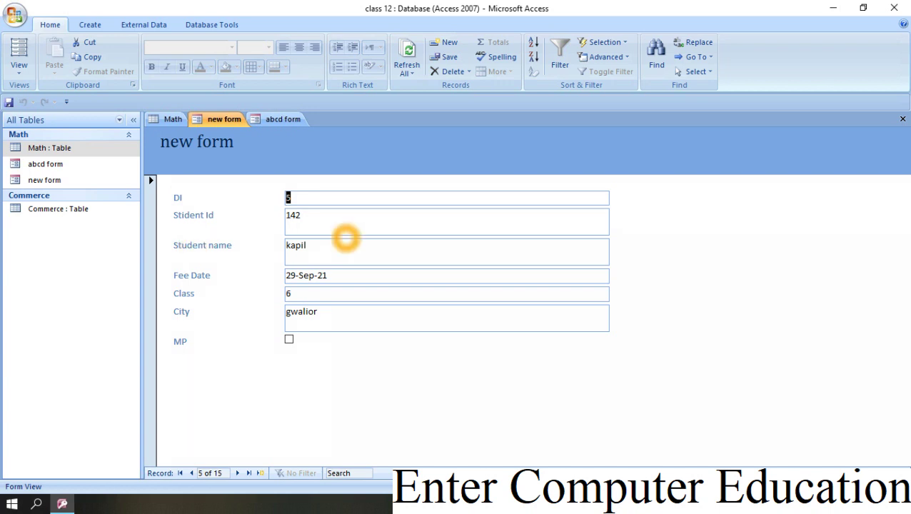
{"action": "left_click", "coordinate": [283, 119]}
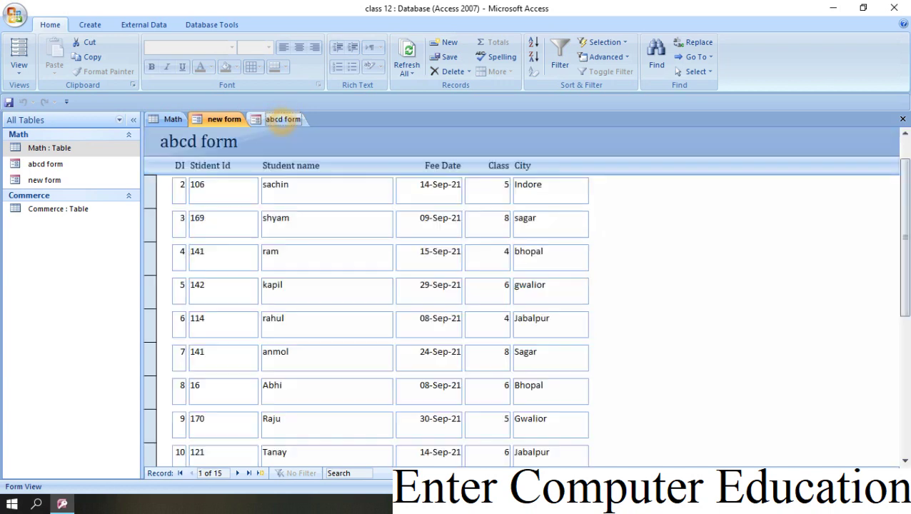
{"action": "left_click", "coordinate": [213, 120]}
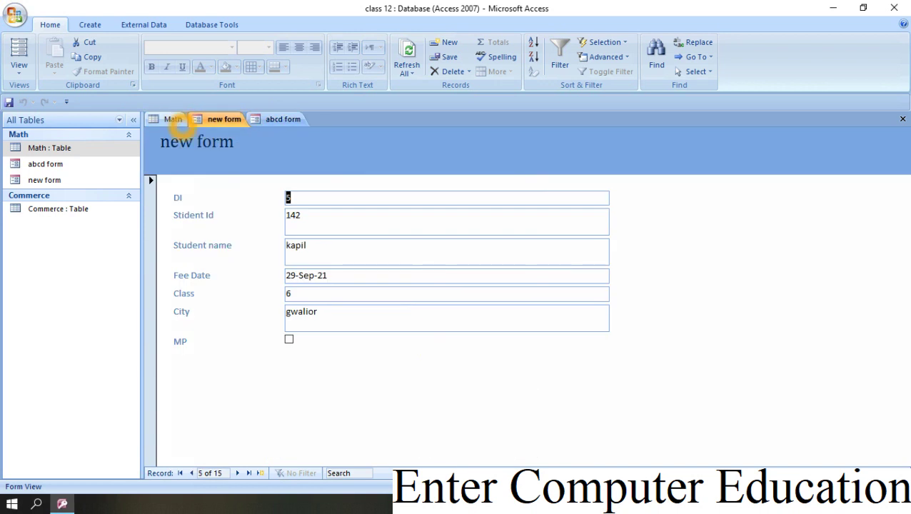
{"action": "left_click", "coordinate": [174, 119]}
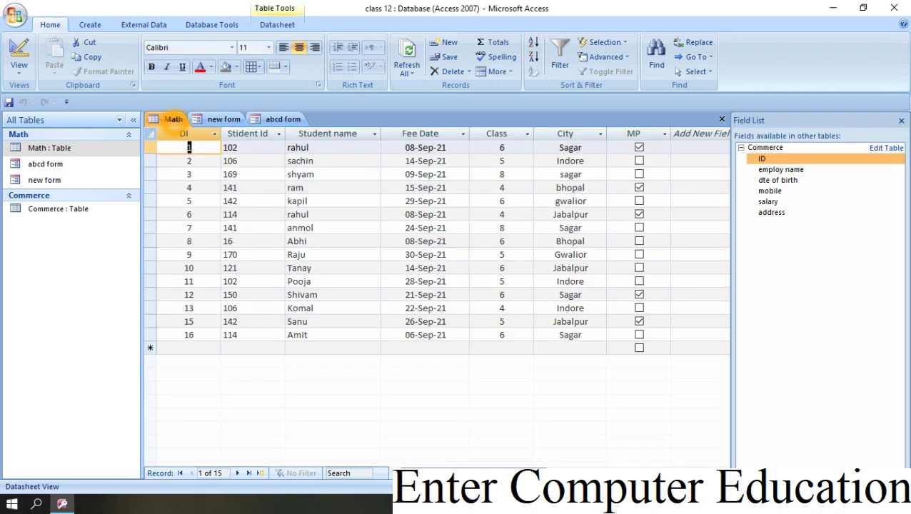
{"action": "left_click", "coordinate": [90, 24]}
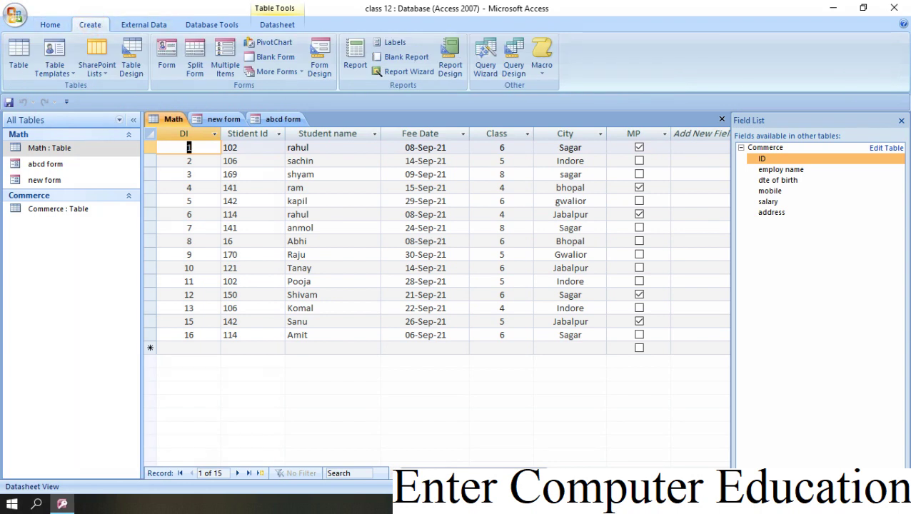
{"action": "left_click", "coordinate": [273, 71]}
{"action": "left_click", "coordinate": [297, 100]}
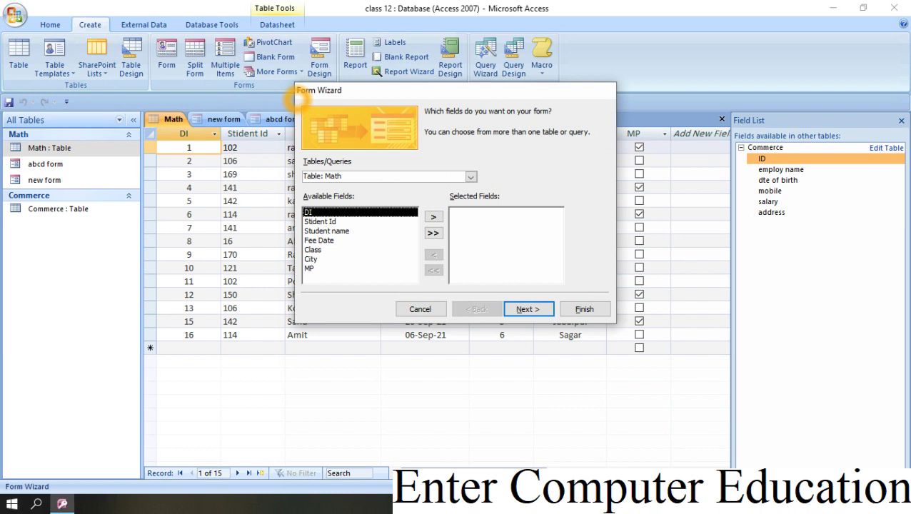
{"action": "left_click", "coordinate": [432, 233]}
{"action": "left_click", "coordinate": [538, 308]}
{"action": "left_click", "coordinate": [537, 309]}
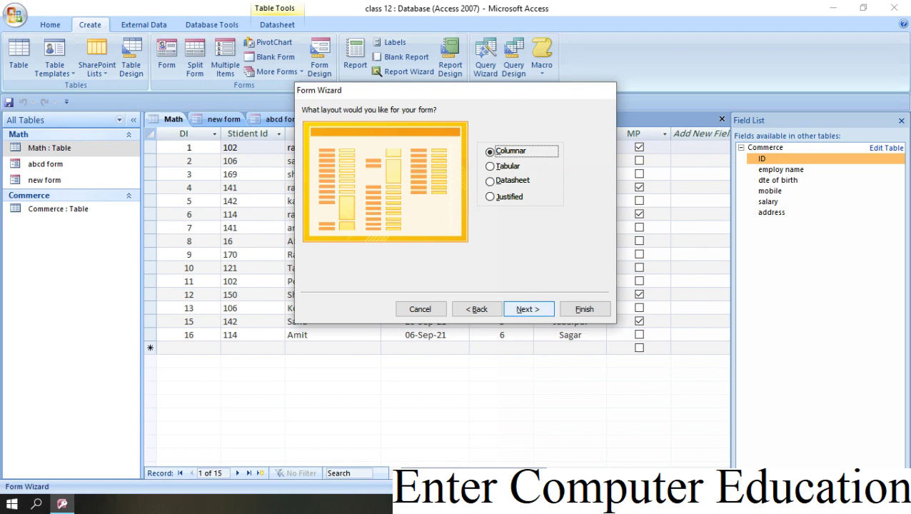
{"action": "left_click", "coordinate": [421, 309]}
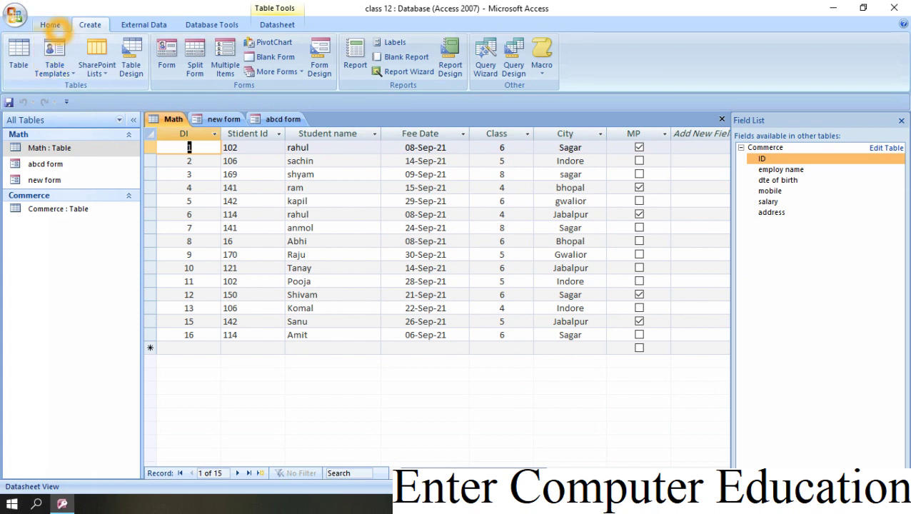
{"action": "left_click", "coordinate": [51, 25]}
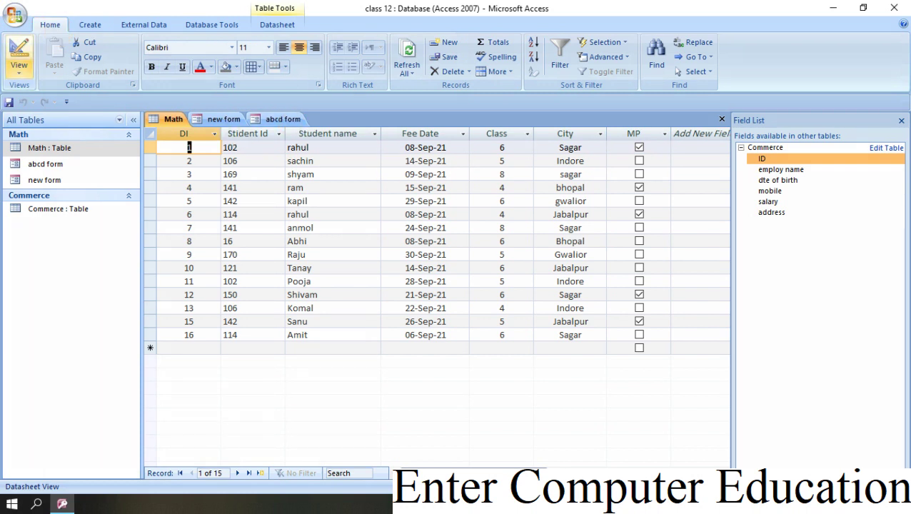
{"action": "left_click", "coordinate": [19, 65]}
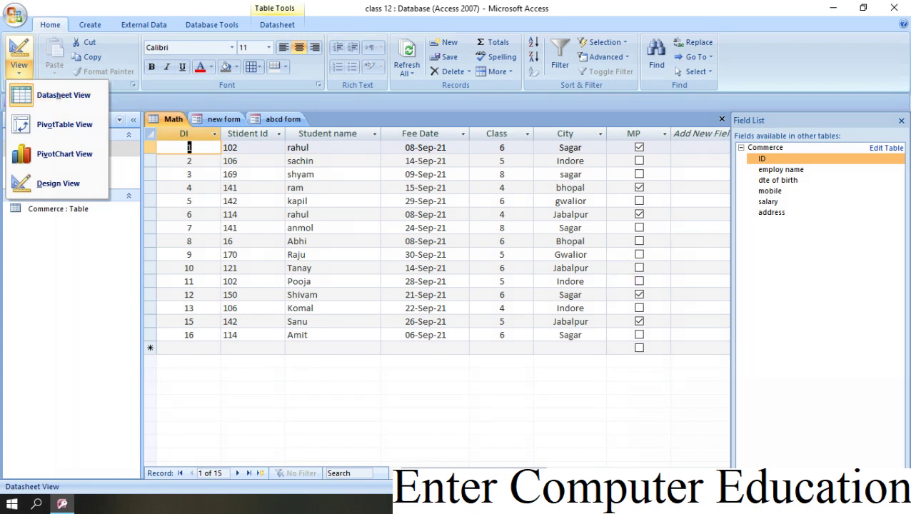
{"action": "left_click", "coordinate": [634, 396]}
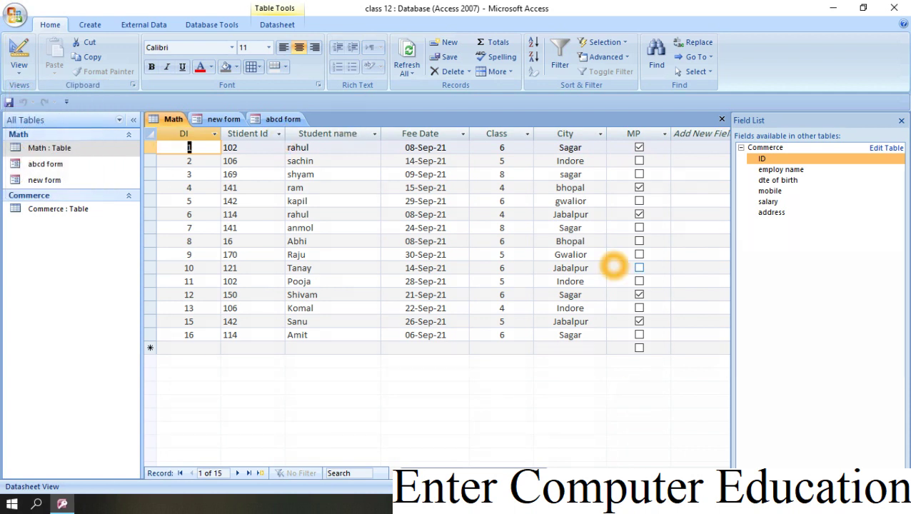
Set up a Form Wizard form from the Math table with all fields, the Datasheet layout and the preselected style.
{"action": "left_click", "coordinate": [90, 24]}
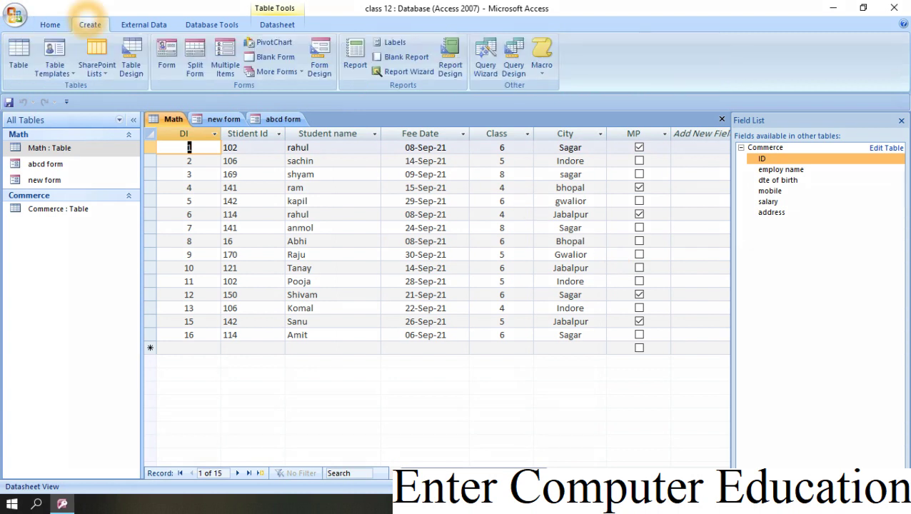
{"action": "left_click", "coordinate": [276, 72]}
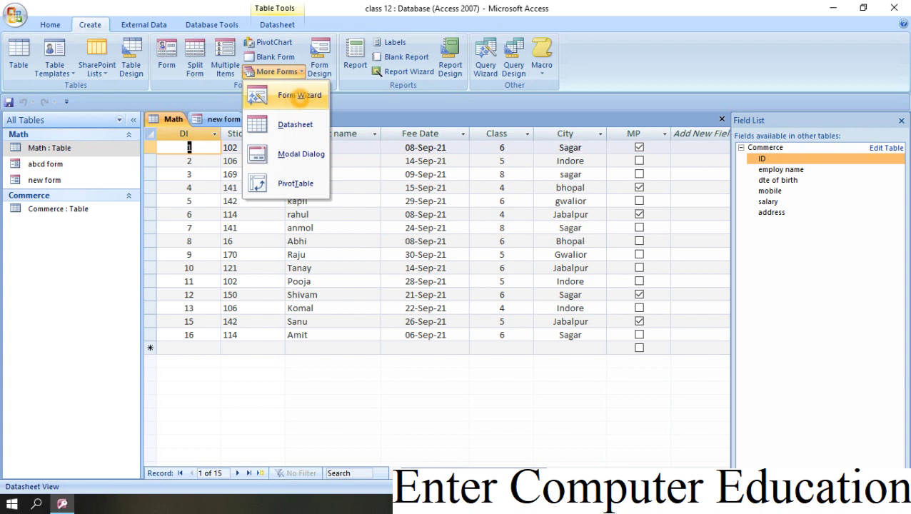
{"action": "left_click", "coordinate": [298, 96]}
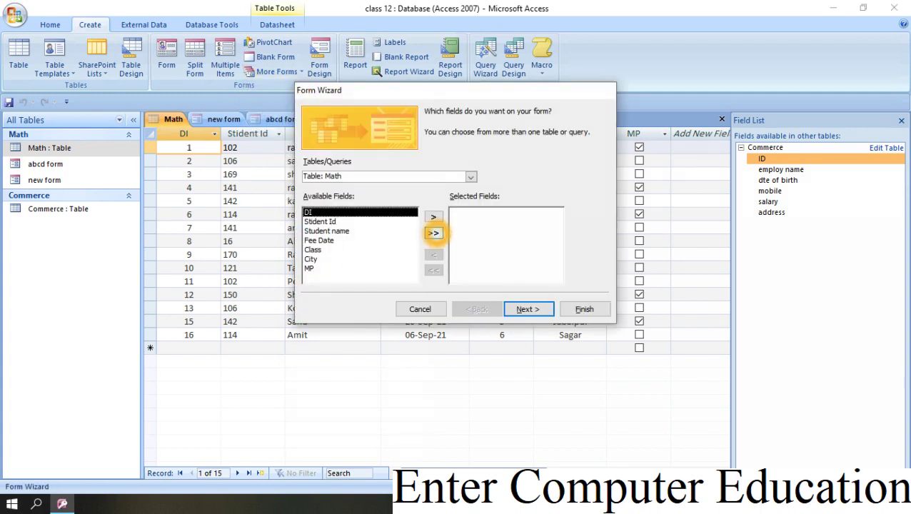
{"action": "left_click", "coordinate": [432, 233]}
{"action": "left_click", "coordinate": [526, 309]}
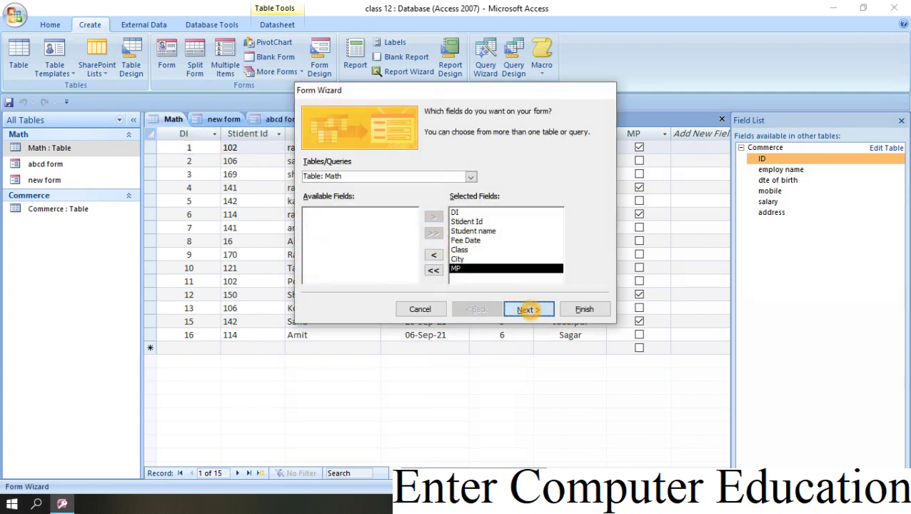
{"action": "left_click", "coordinate": [514, 180]}
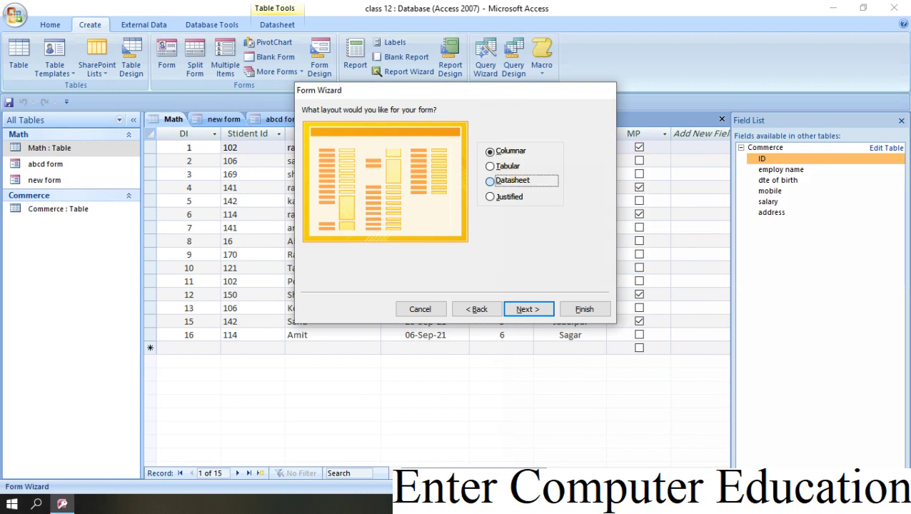
{"action": "left_click", "coordinate": [526, 309]}
{"action": "left_click", "coordinate": [527, 309]}
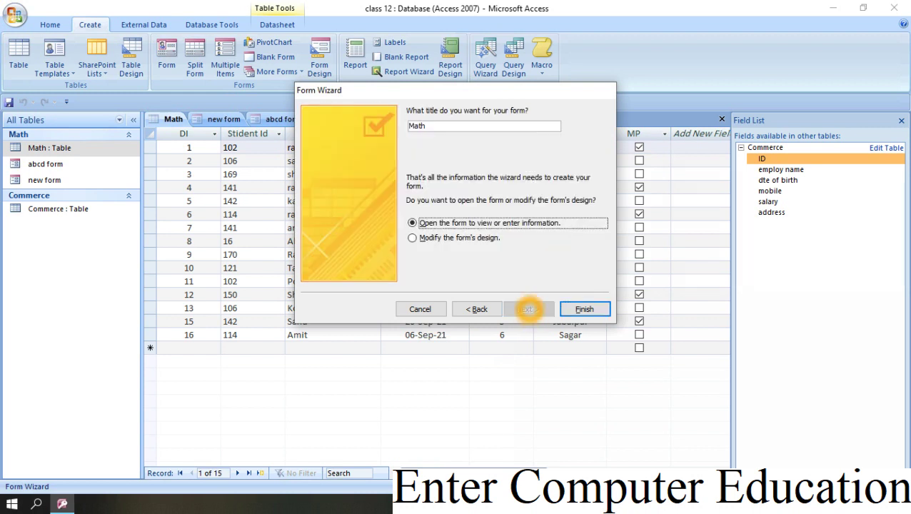
Title the form "xyz form" and finish the wizard, opening the form to view information.
{"action": "left_click", "coordinate": [443, 129]}
{"action": "key", "text": "BackSpace"}
{"action": "key", "text": "BackSpace"}
{"action": "key", "text": "BackSpace"}
{"action": "key", "text": "BackSpace"}
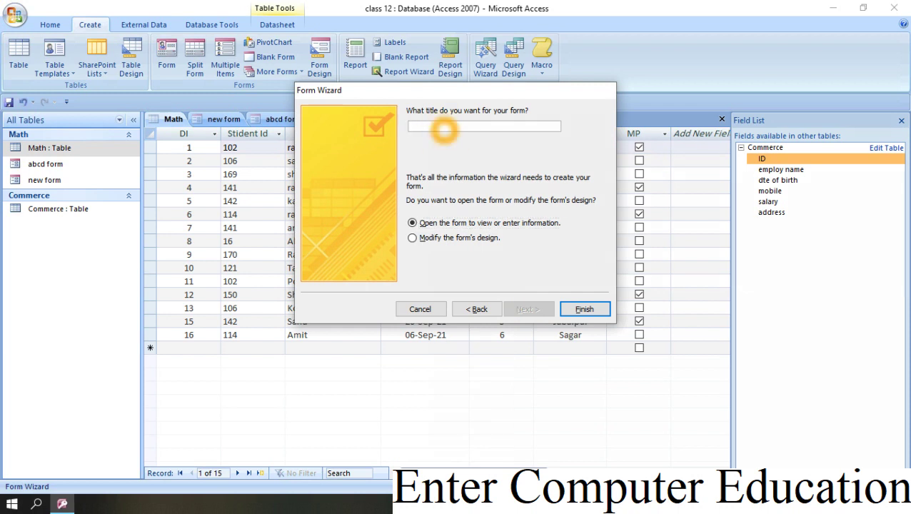
{"action": "type", "text": "xyz form"}
{"action": "left_click", "coordinate": [584, 309]}
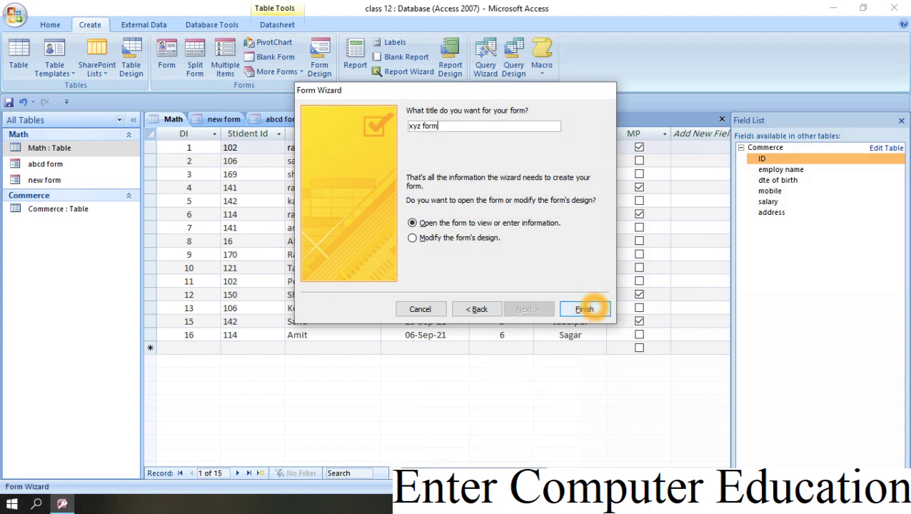
{"action": "left_click_drag", "start_coordinate": [518, 90], "coordinate": [573, 176]}
{"action": "left_click", "coordinate": [558, 141]}
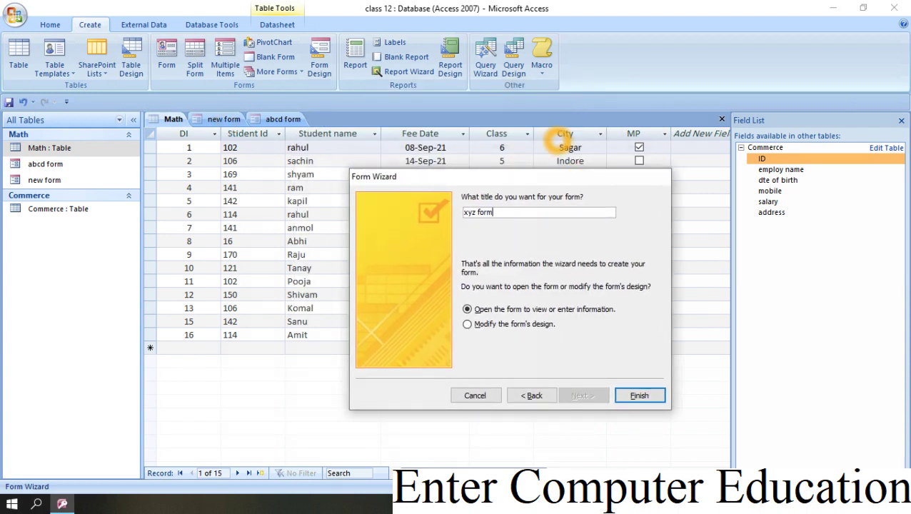
{"action": "left_click", "coordinate": [217, 225]}
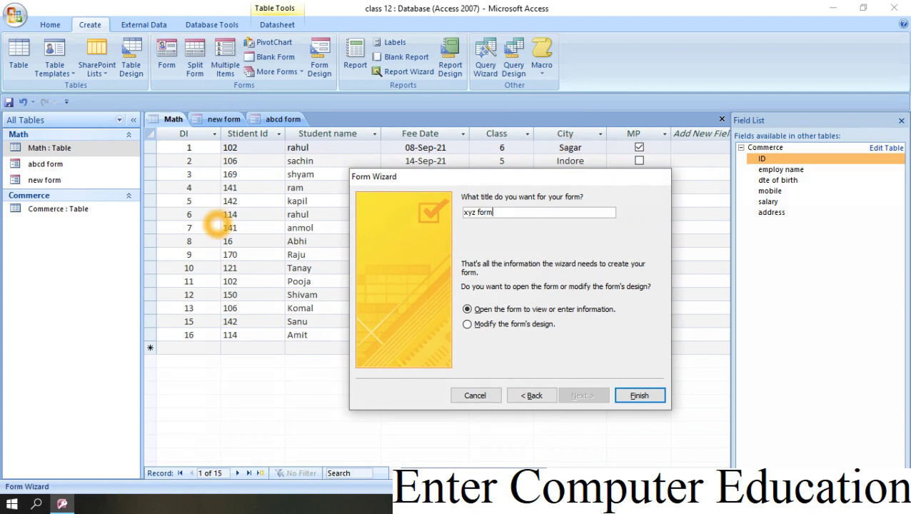
{"action": "left_click", "coordinate": [645, 398]}
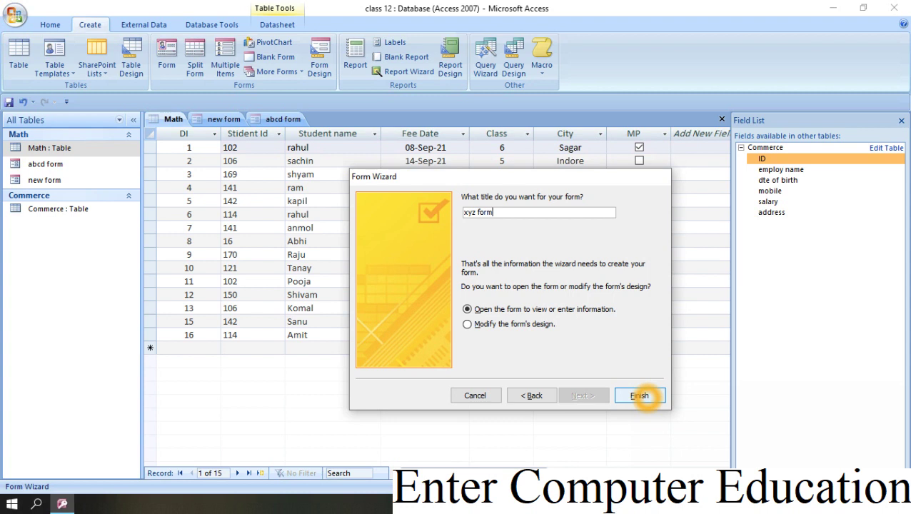
{"action": "left_click", "coordinate": [644, 396]}
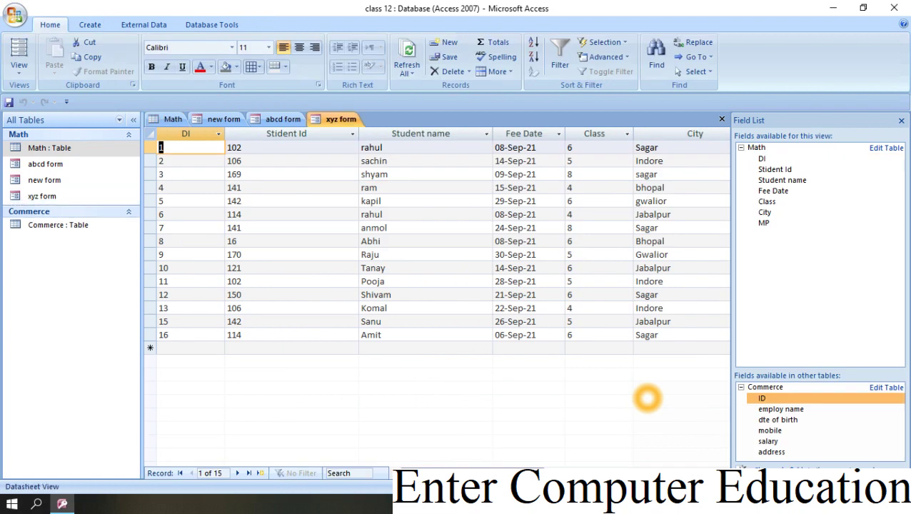
Compare the datasheet layout of xyz form with the Math table.
{"action": "left_click", "coordinate": [340, 126]}
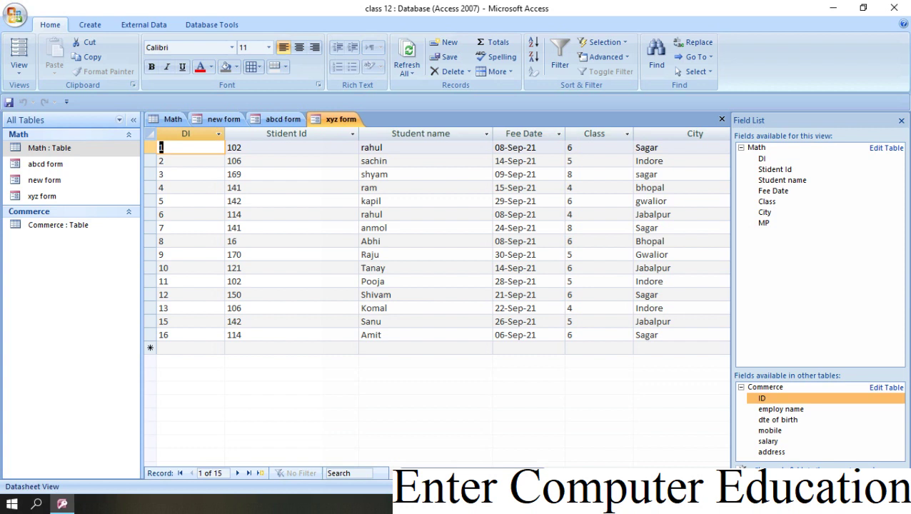
{"action": "left_click", "coordinate": [172, 119]}
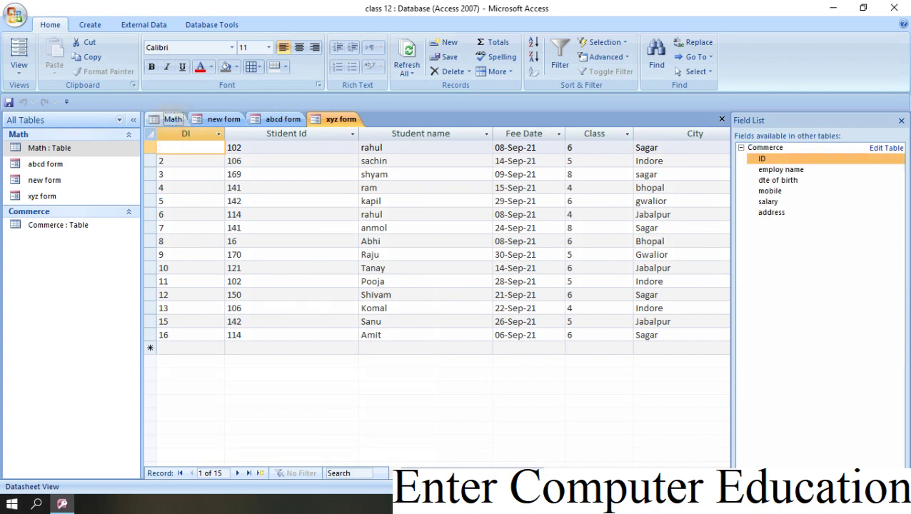
{"action": "left_click", "coordinate": [340, 120]}
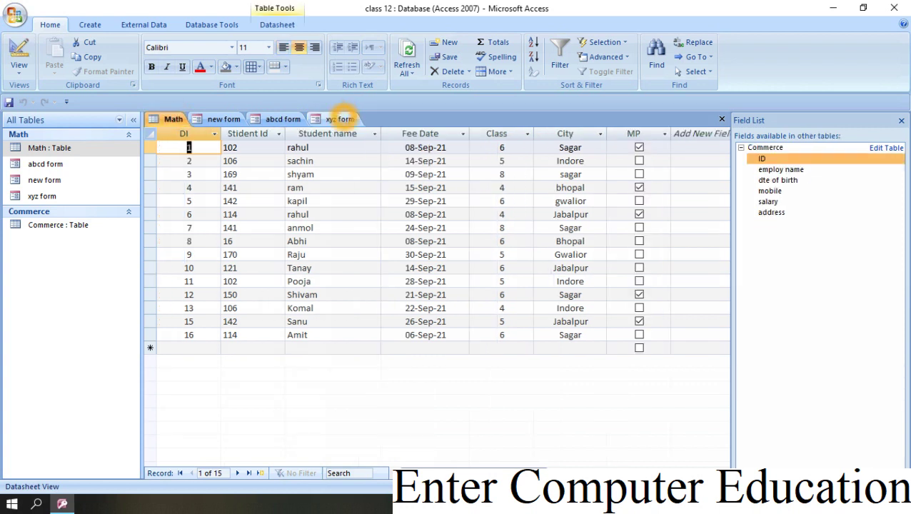
{"action": "left_click", "coordinate": [172, 119]}
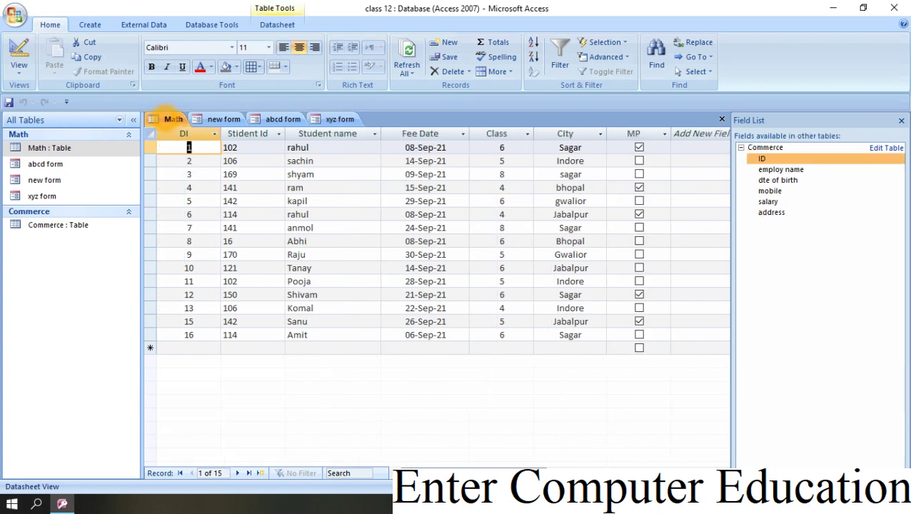
Check which views are offered for the Math table and which for xyz form.
{"action": "left_click", "coordinate": [18, 68]}
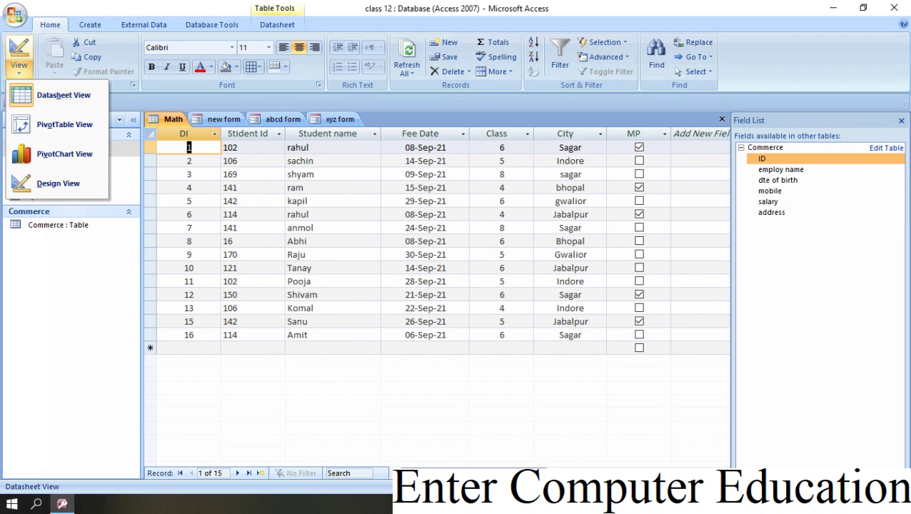
{"action": "left_click", "coordinate": [339, 119]}
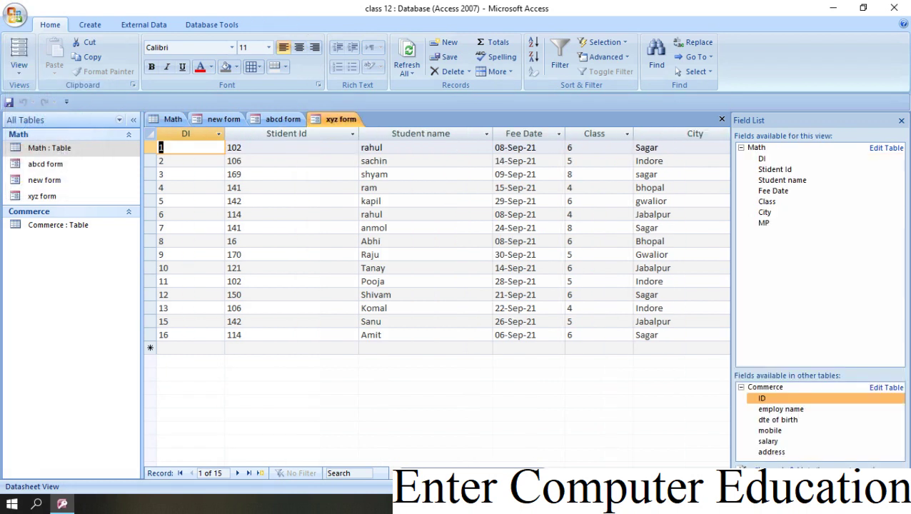
{"action": "left_click", "coordinate": [18, 64]}
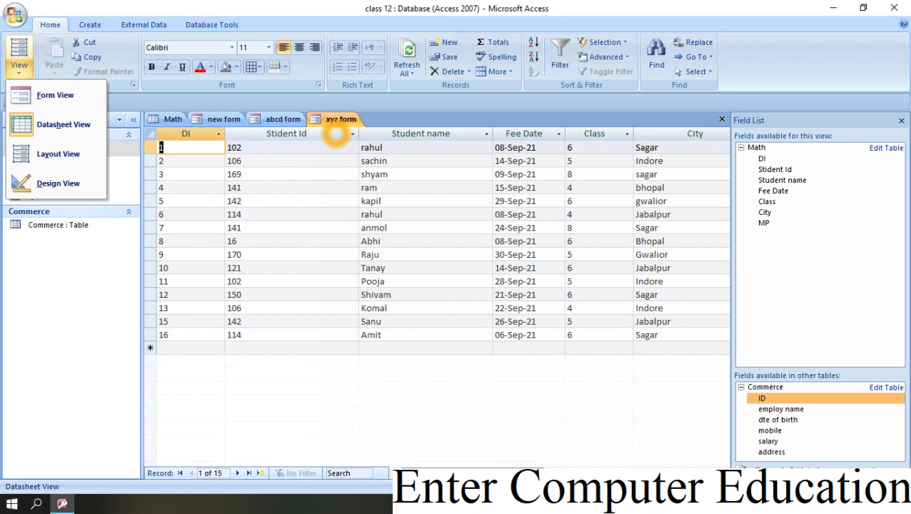
{"action": "left_click", "coordinate": [331, 121]}
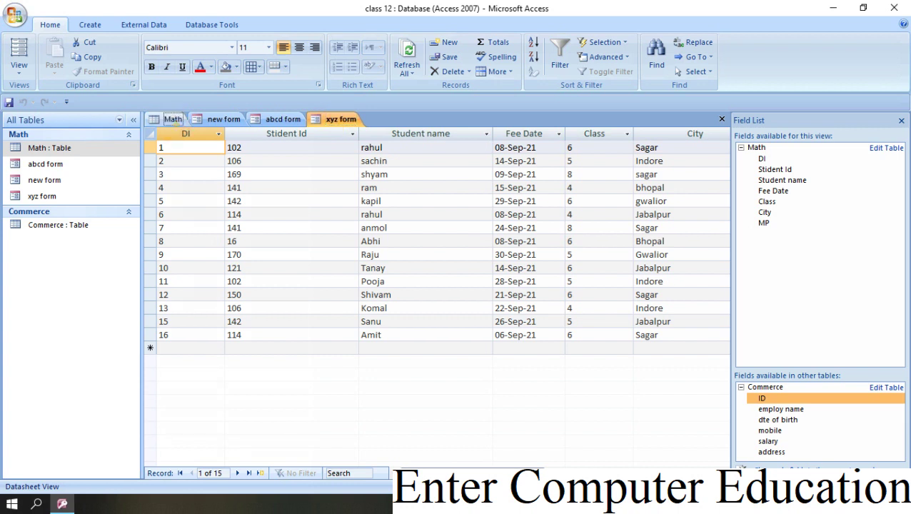
Set up another Form Wizard form from the Math table with all fields, the Justified layout and the Office style.
{"action": "left_click", "coordinate": [173, 119]}
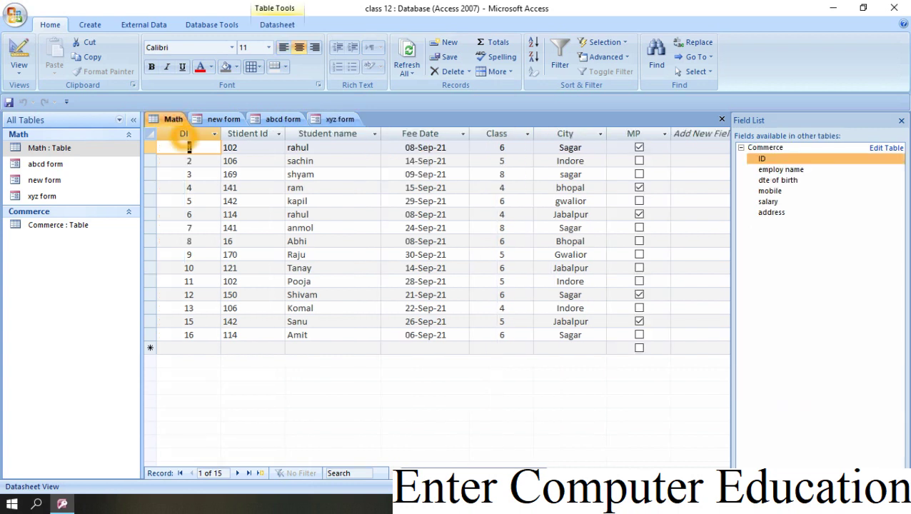
{"action": "left_click", "coordinate": [90, 25]}
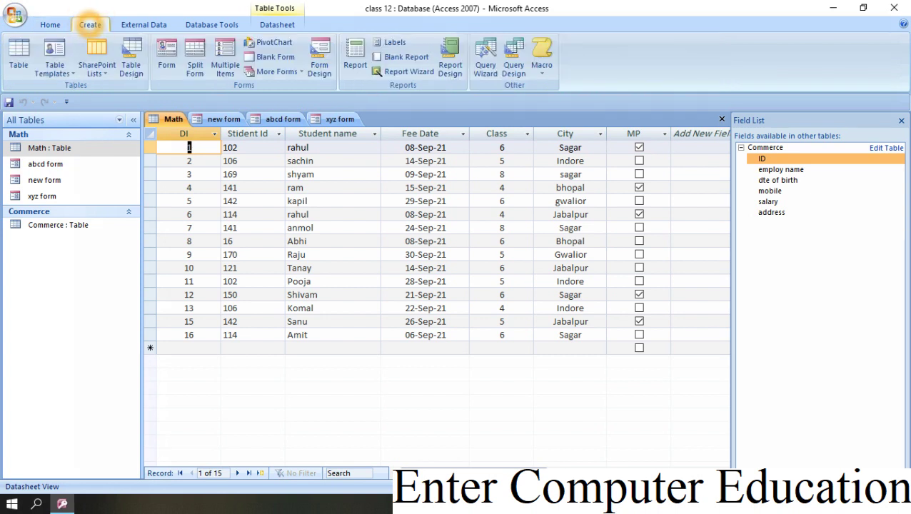
{"action": "left_click", "coordinate": [275, 72]}
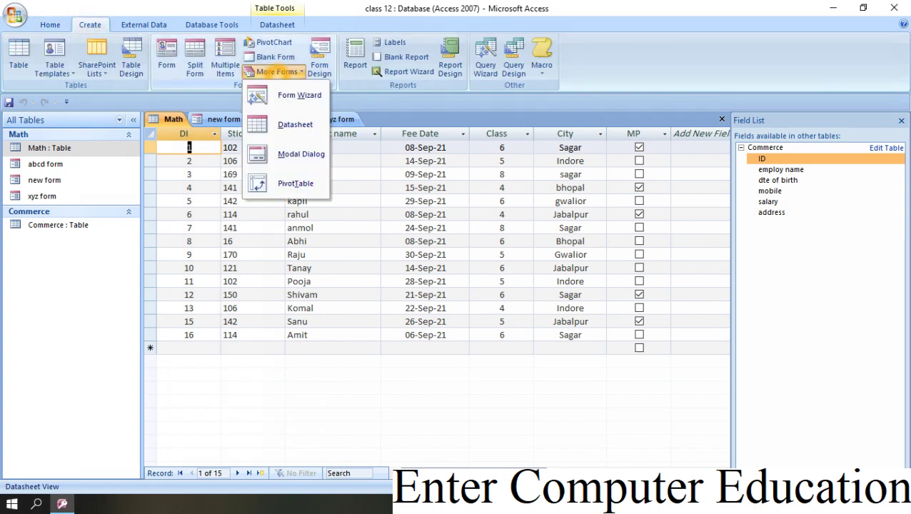
{"action": "left_click", "coordinate": [299, 95]}
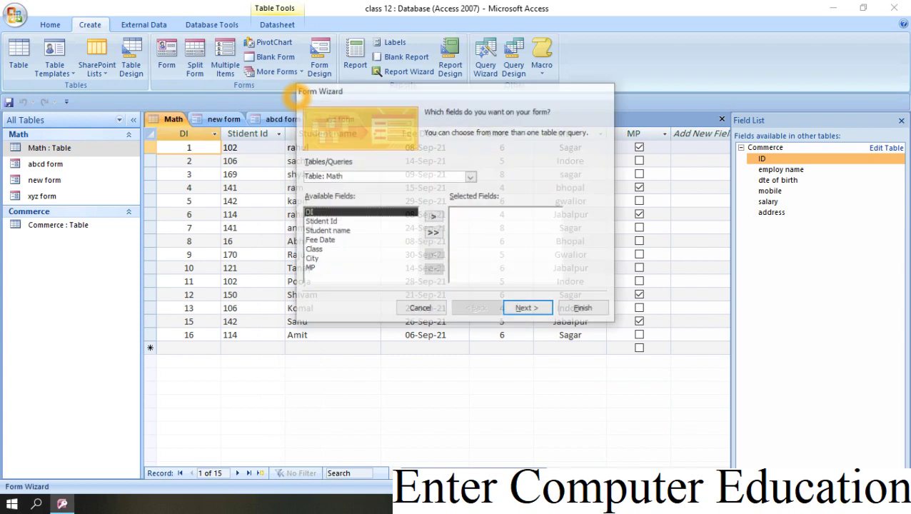
{"action": "left_click", "coordinate": [432, 233]}
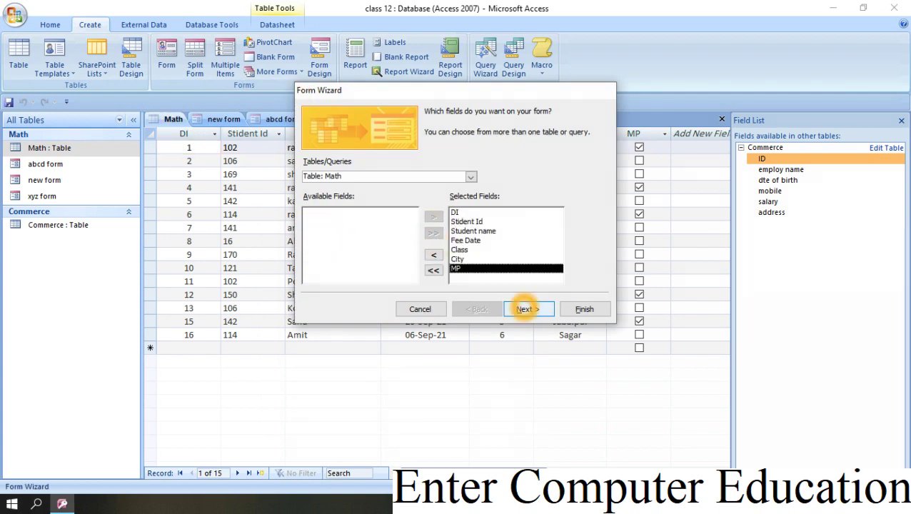
{"action": "left_click", "coordinate": [527, 309]}
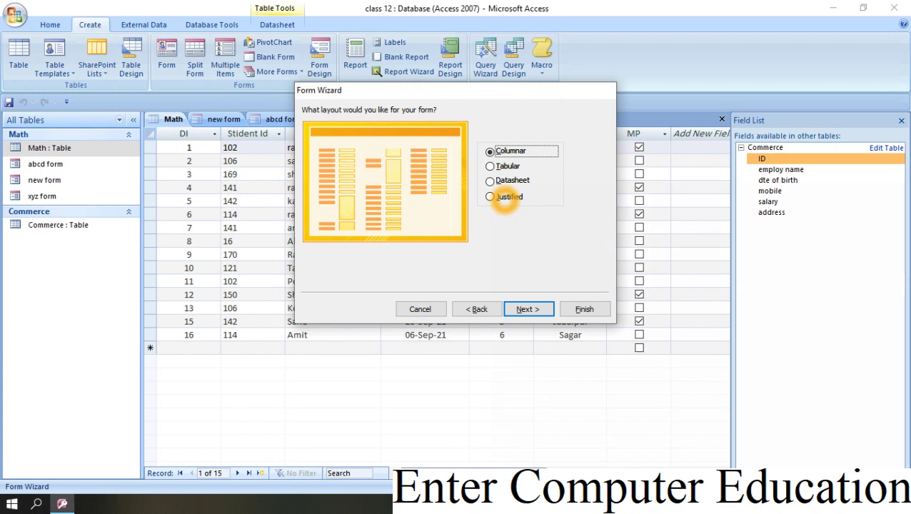
{"action": "left_click", "coordinate": [503, 199]}
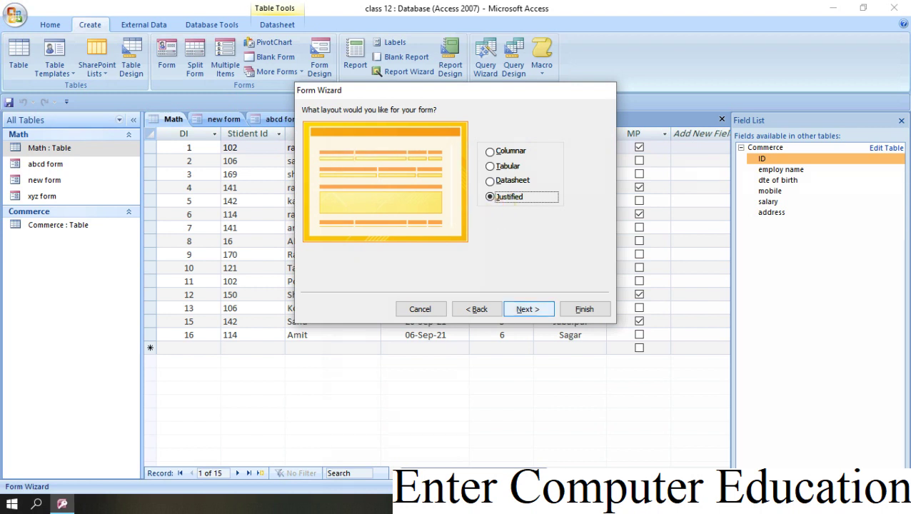
{"action": "left_click", "coordinate": [526, 310]}
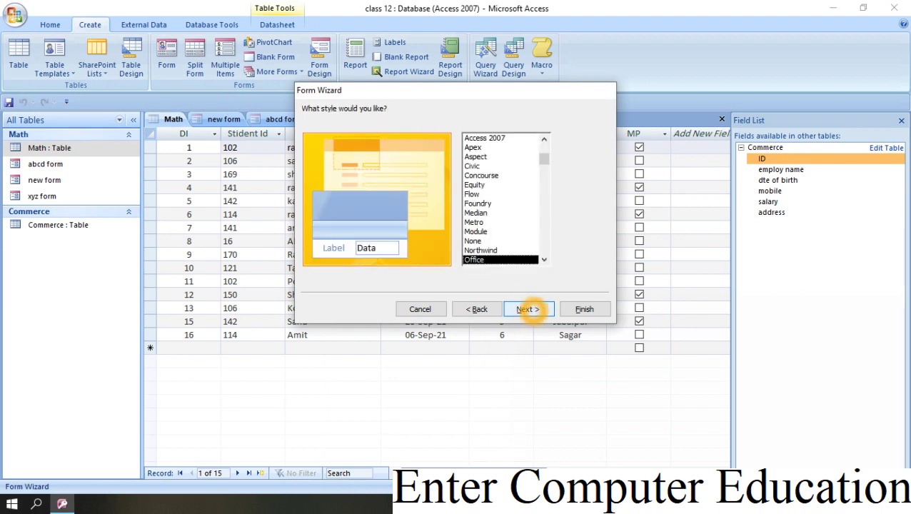
{"action": "left_click", "coordinate": [526, 309]}
Title the justified form "asdf form" and finish the wizard, opening the form to view information.
{"action": "double_click", "coordinate": [446, 129]}
{"action": "type", "text": "M"}
{"action": "key", "text": "BackSpace"}
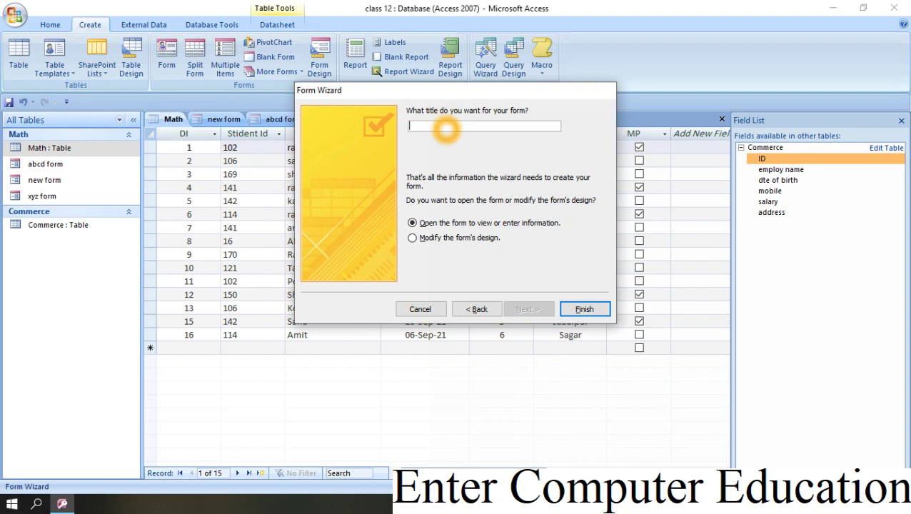
{"action": "type", "text": "asdf form"}
{"action": "left_click", "coordinate": [584, 308]}
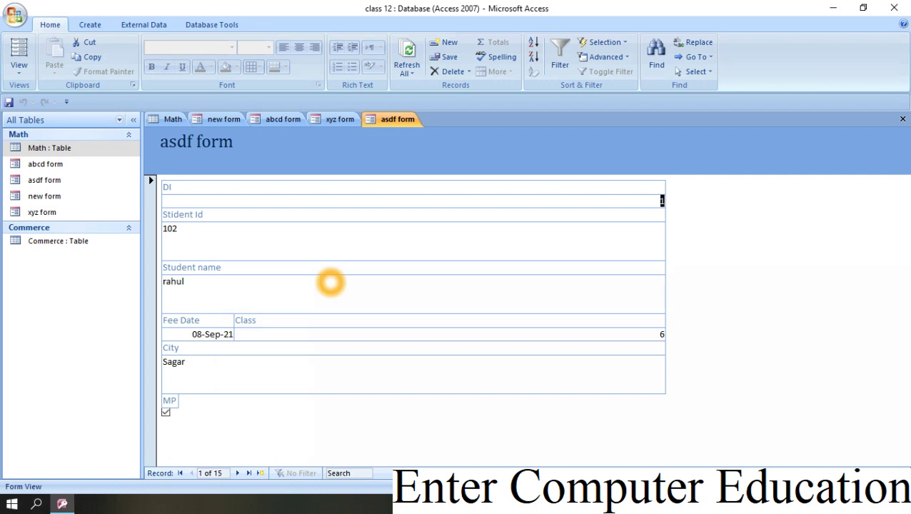
Compare the justified asdf form with the columnar new form and the tabular abcd form.
{"action": "left_click", "coordinate": [223, 119]}
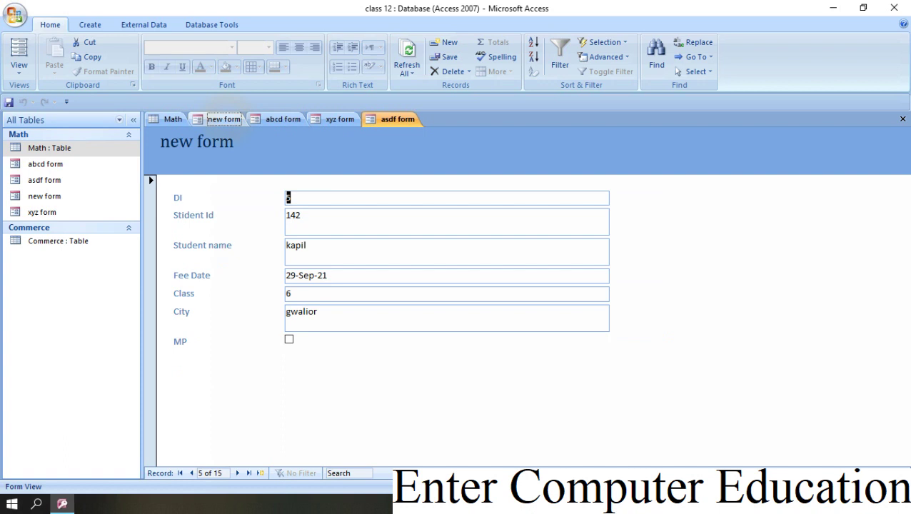
{"action": "left_click", "coordinate": [283, 119]}
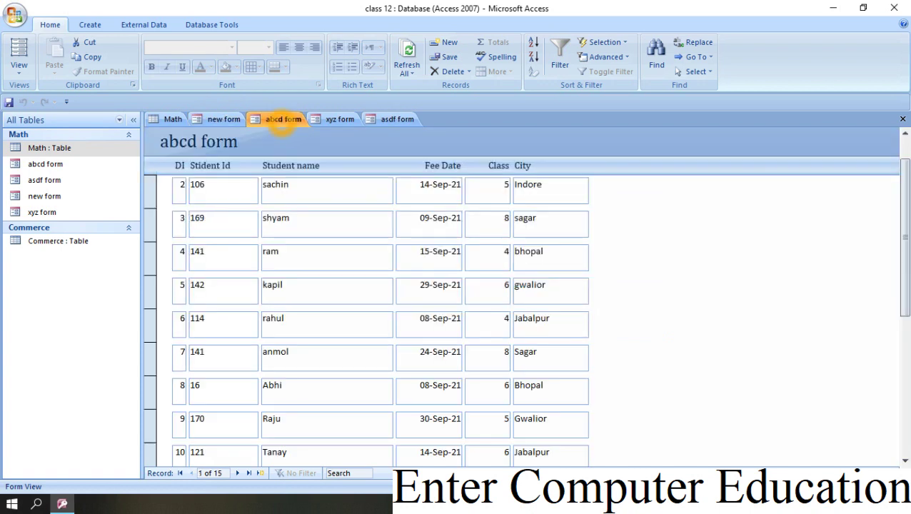